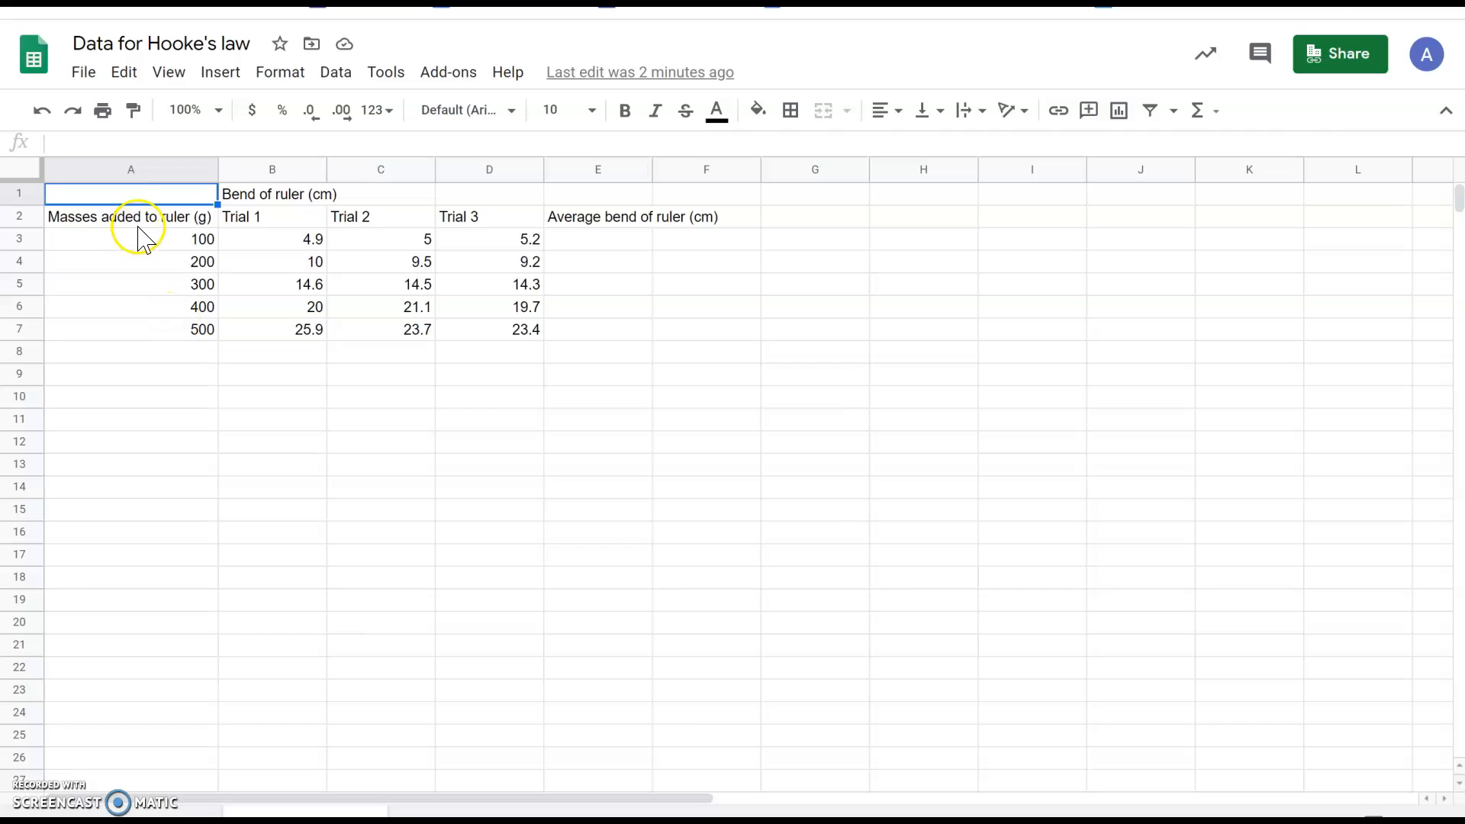
- Review the mass and ruler-bend headings and the recorded values in the data table
{"action": "left_click", "coordinate": [135, 221]}
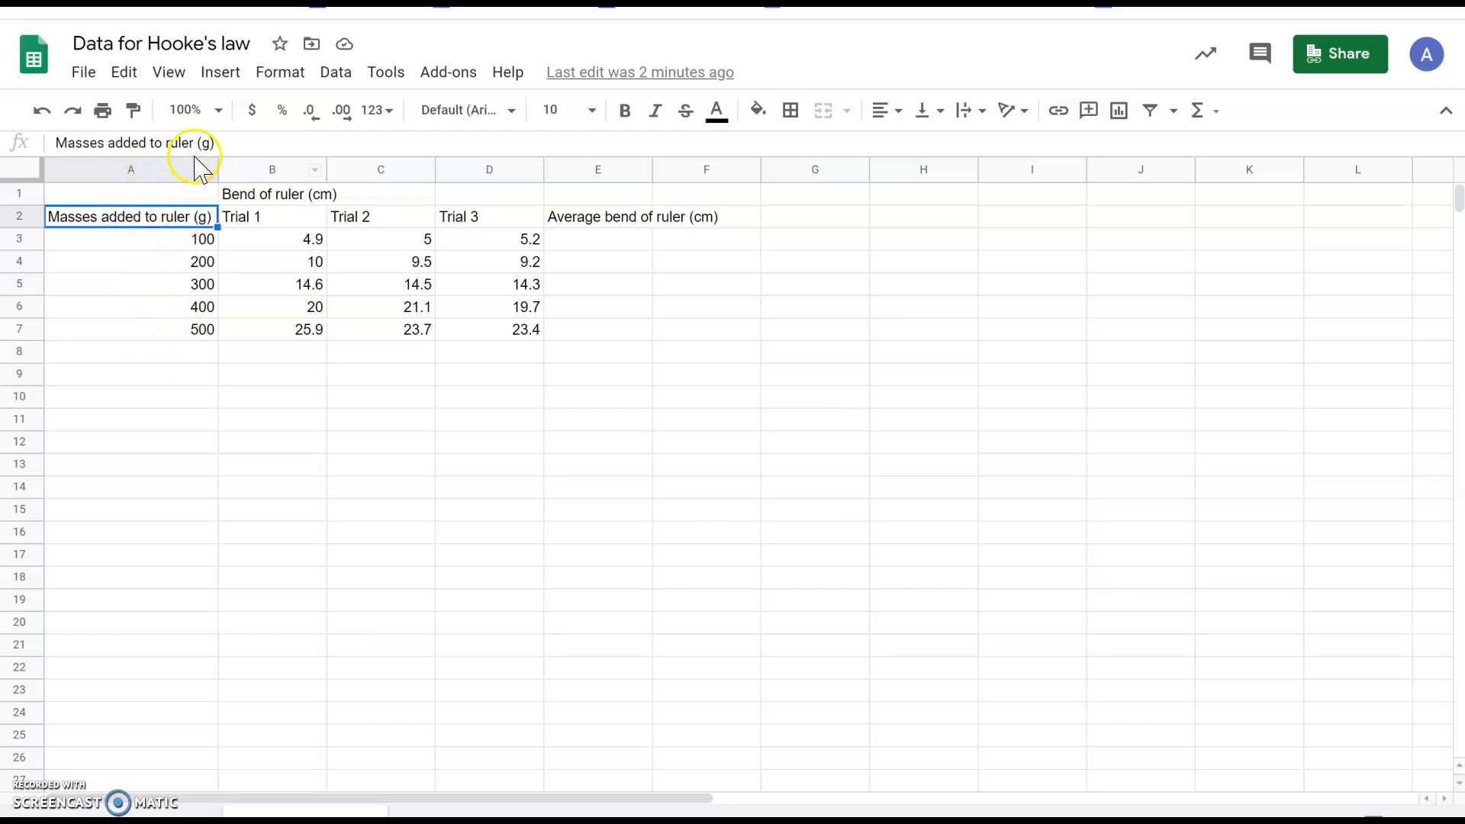
{"action": "left_click", "coordinate": [272, 190]}
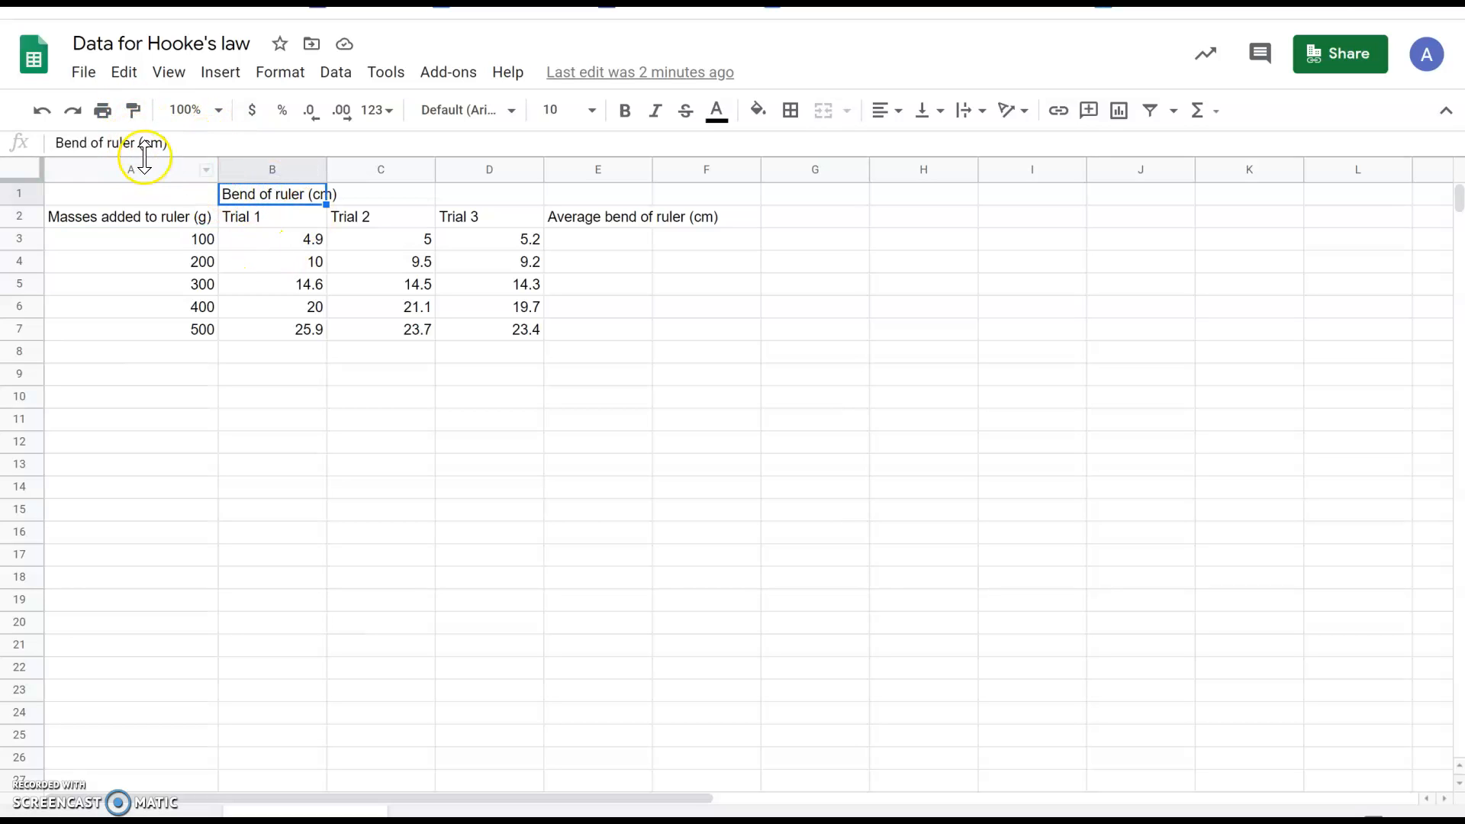
{"action": "left_click", "coordinate": [296, 238]}
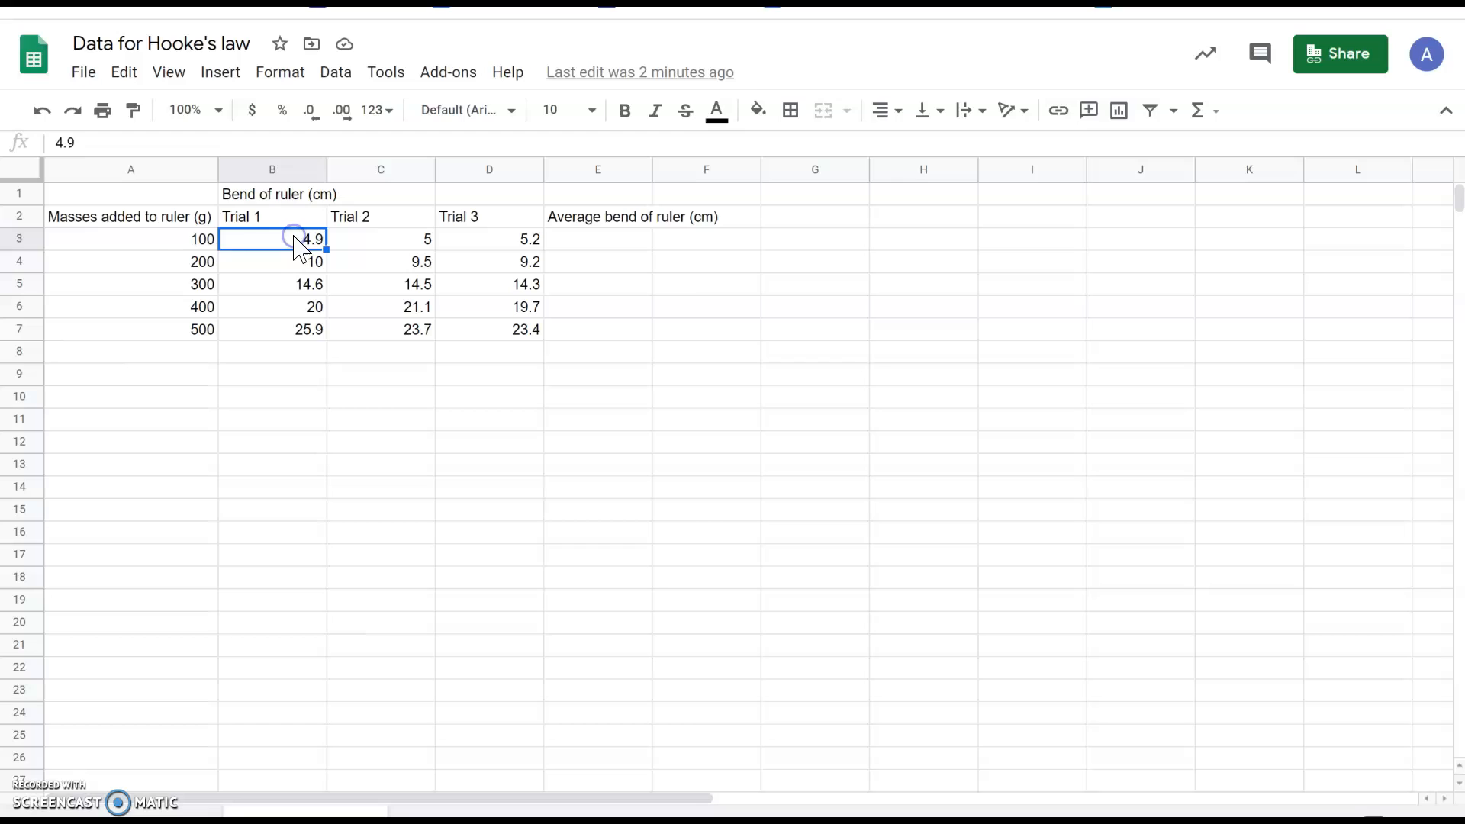
{"action": "left_click", "coordinate": [197, 237]}
{"action": "left_click", "coordinate": [197, 261]}
{"action": "left_click", "coordinate": [203, 286]}
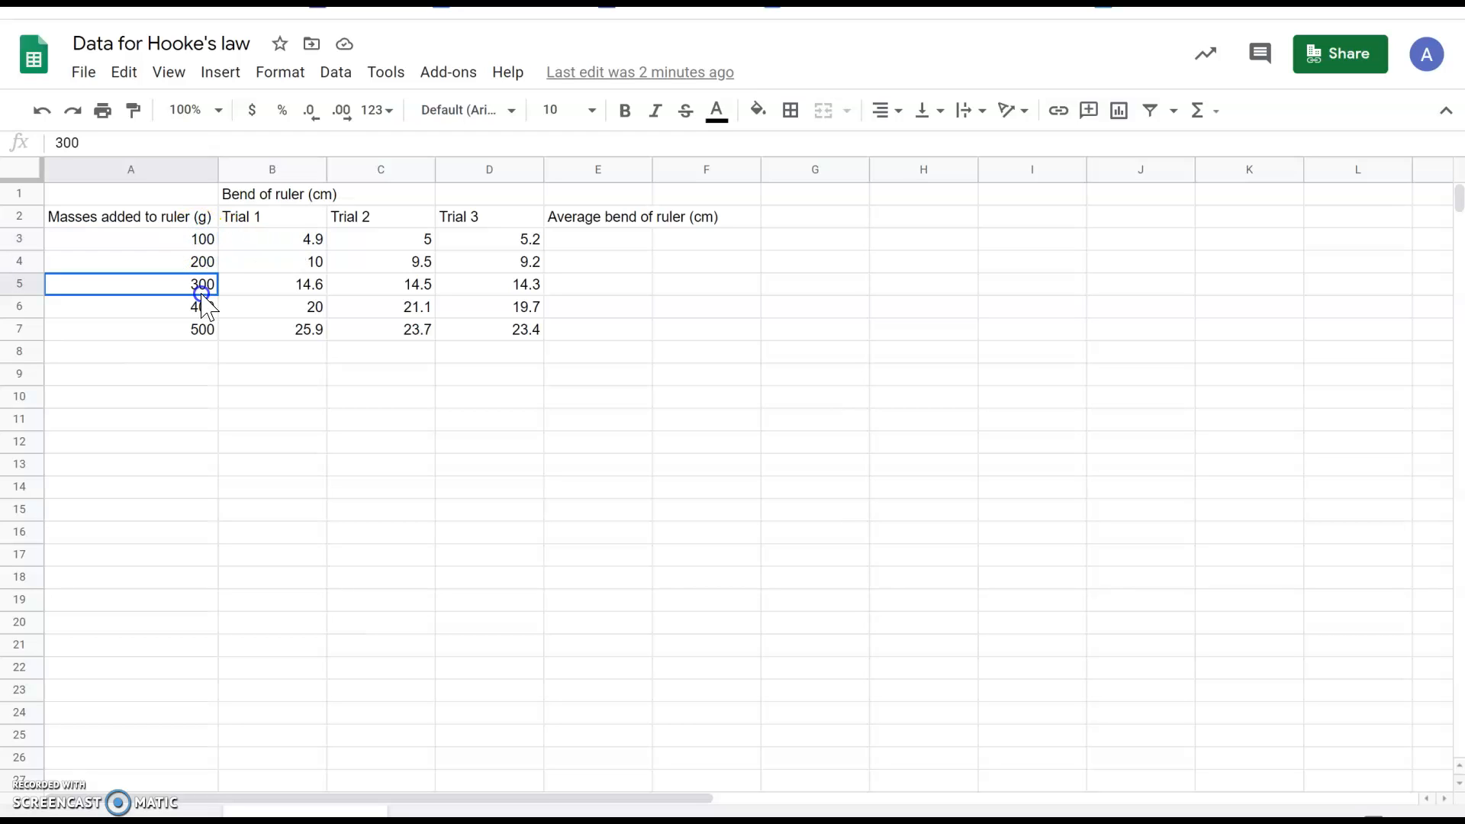
{"action": "left_click", "coordinate": [379, 308]}
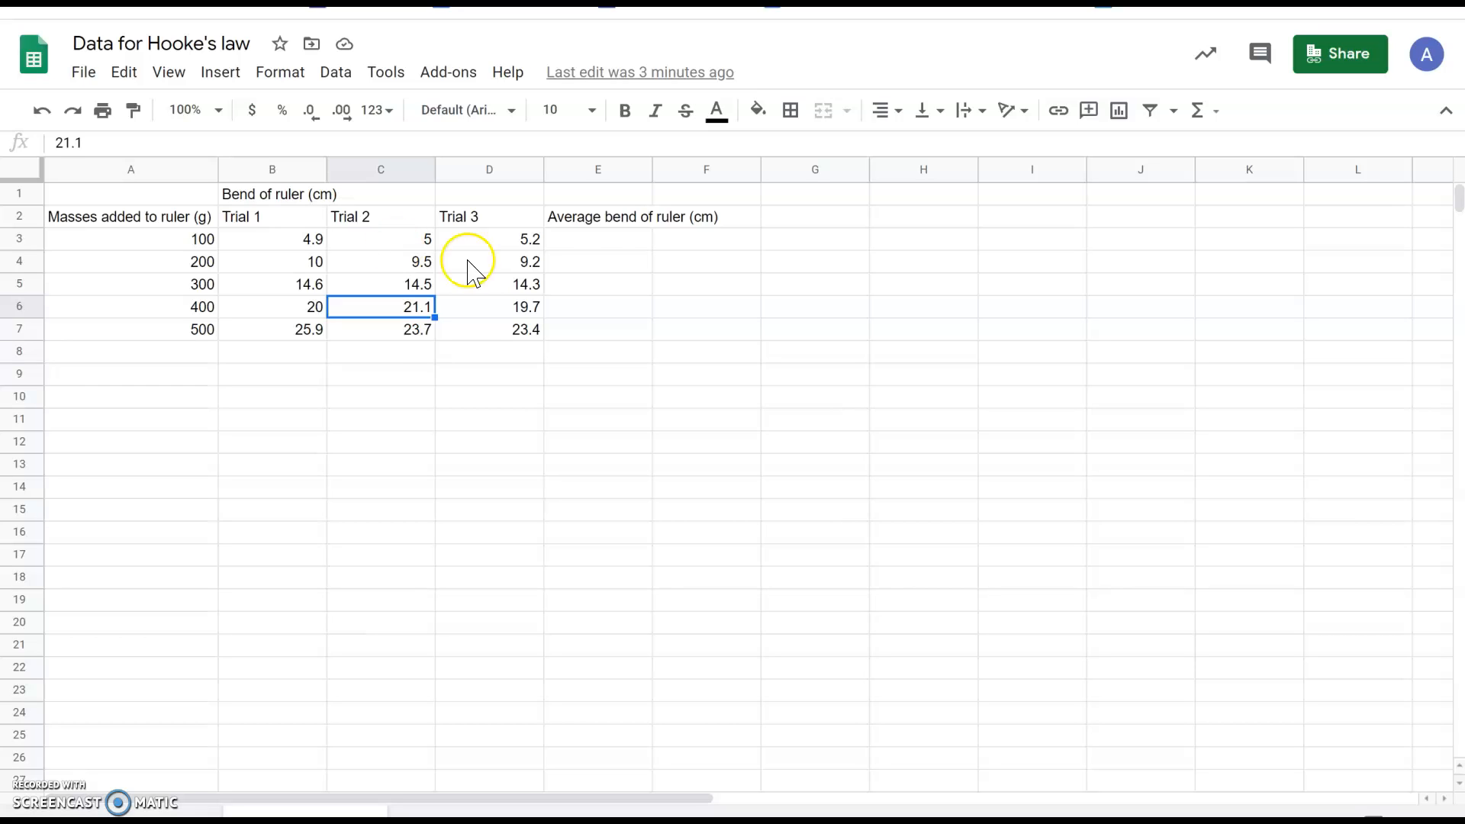
- Enter =average(B3:D3) in E3 to average the three trials for the 100 g mass
{"action": "left_click", "coordinate": [618, 239]}
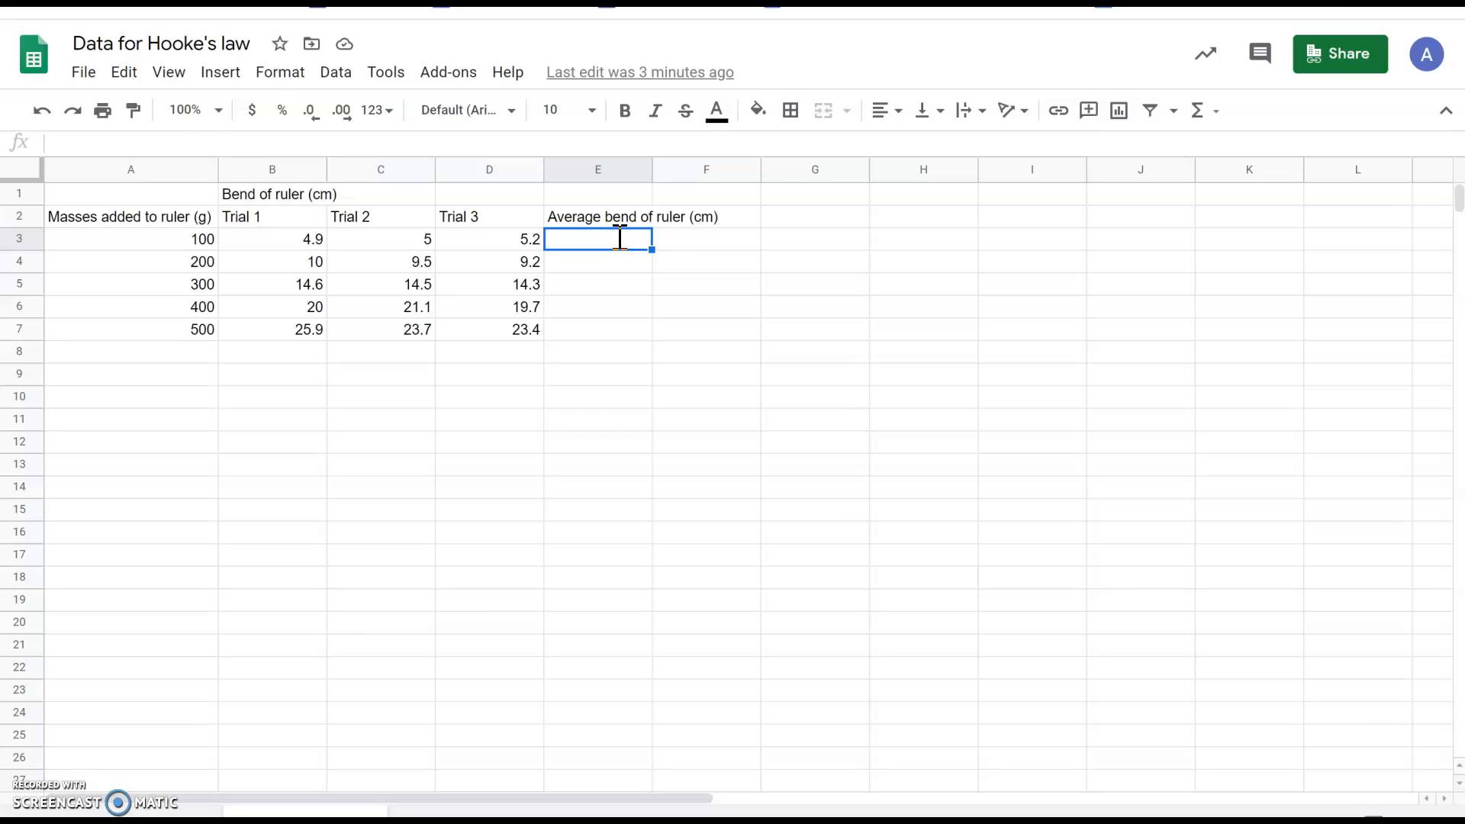
{"action": "type", "text": "=average("}
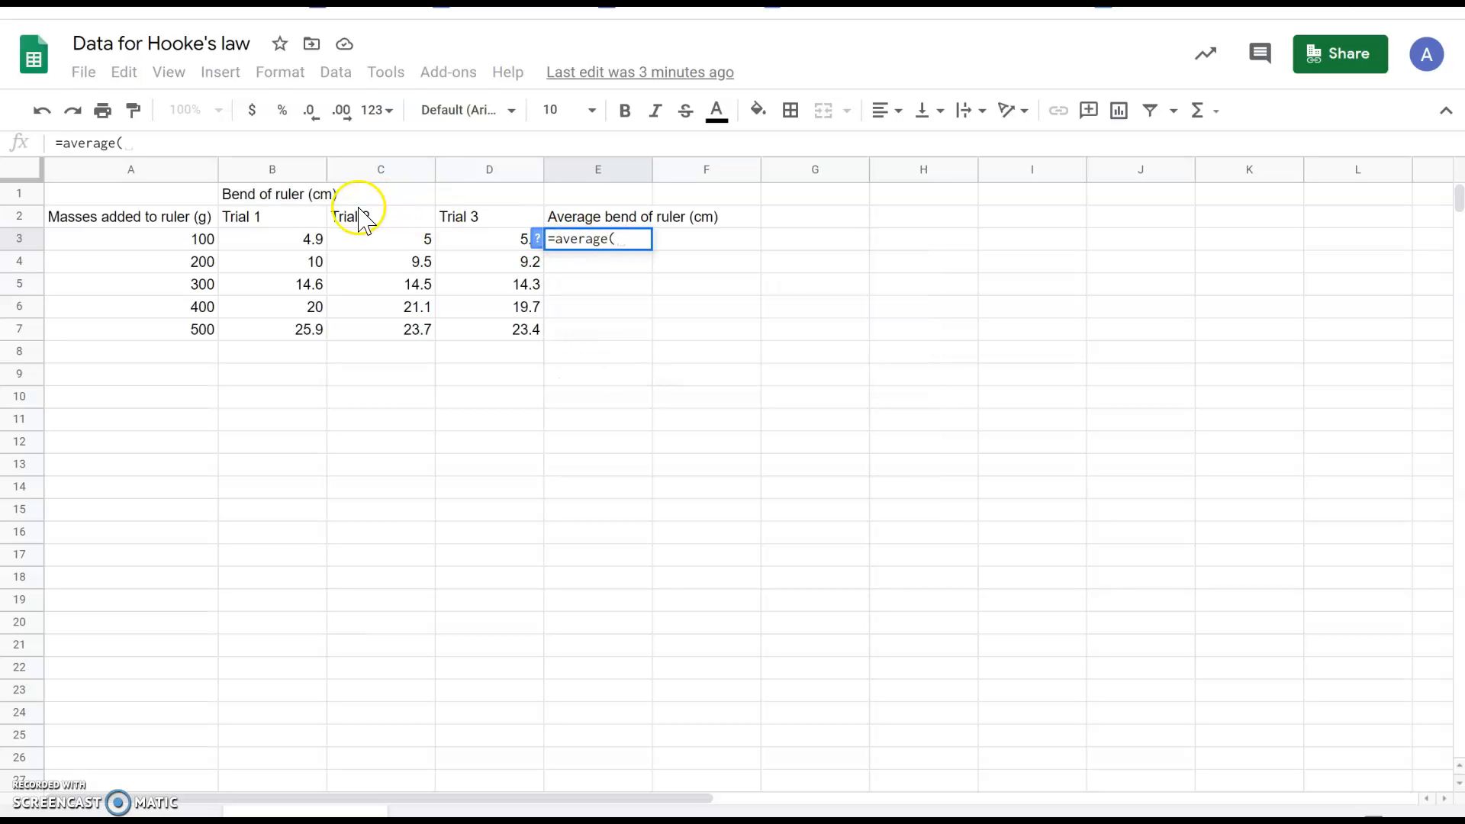
{"action": "left_click_drag", "start_coordinate": [309, 239], "coordinate": [497, 244]}
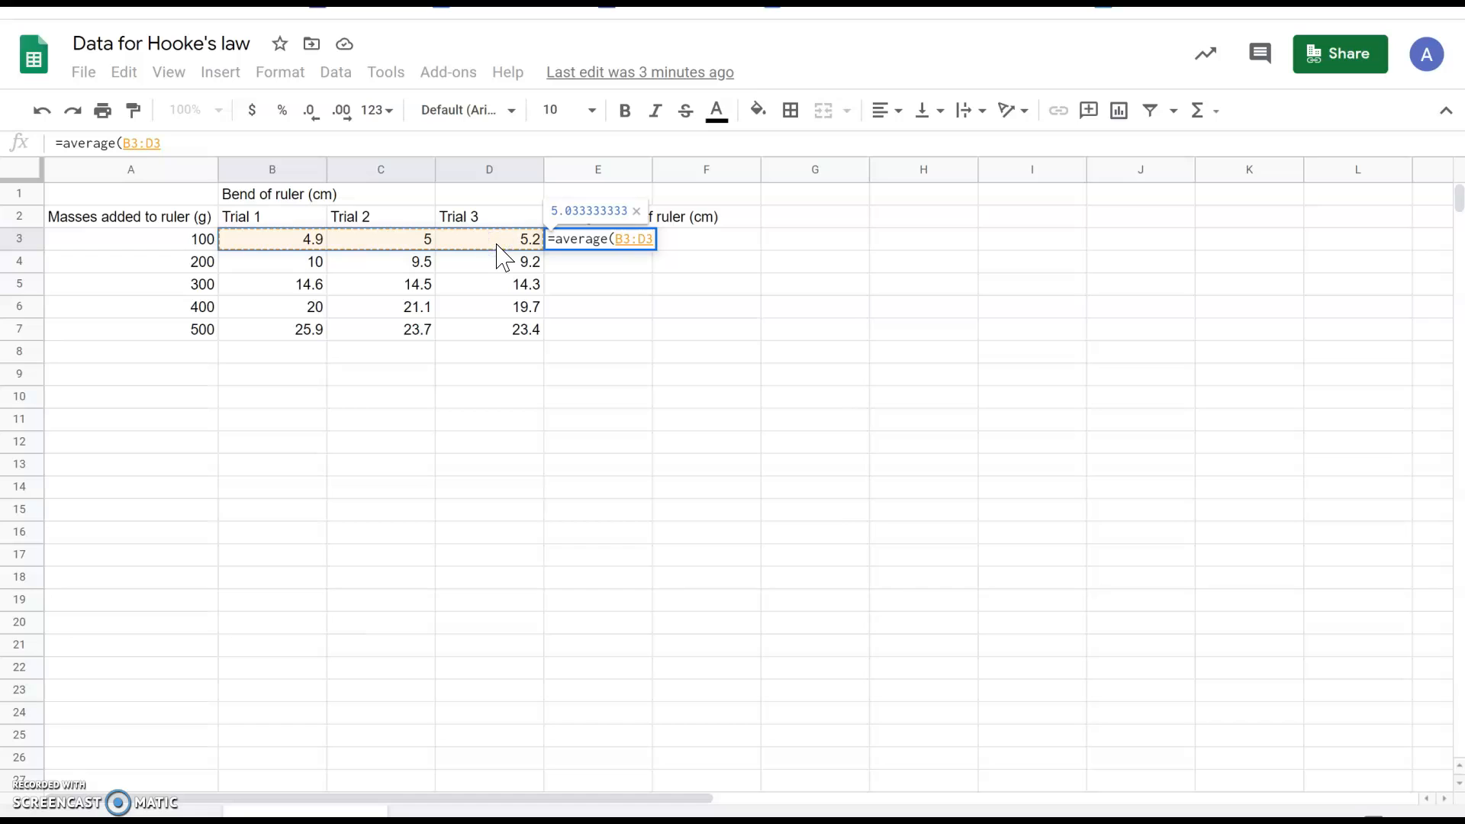
{"action": "type", "text": ")"}
{"action": "key", "text": "Return"}
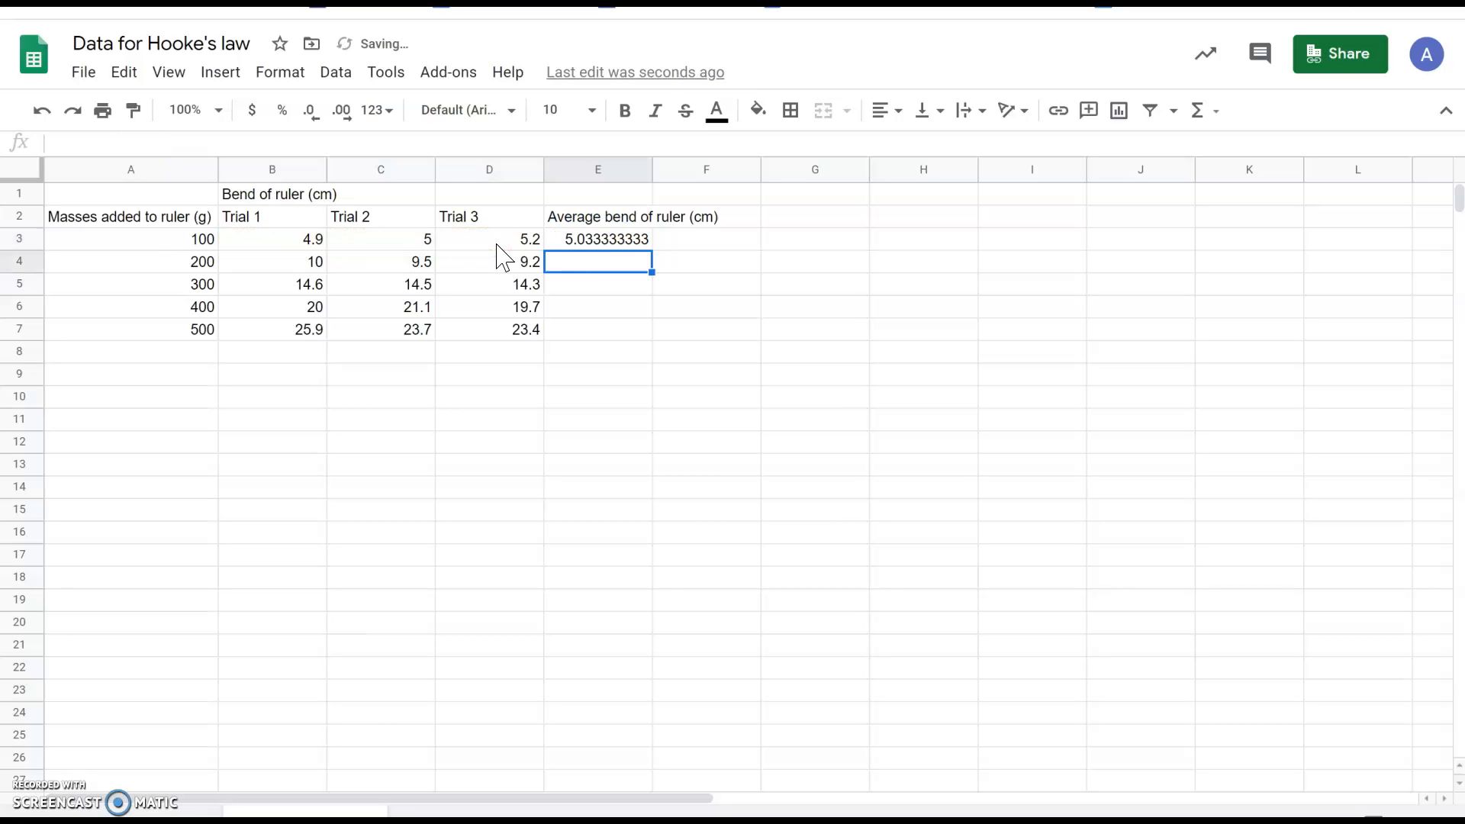
- Add the unit to the Trial 3 reading for 200 g in D4 so it reads 9.2cm
{"action": "left_click", "coordinate": [528, 263]}
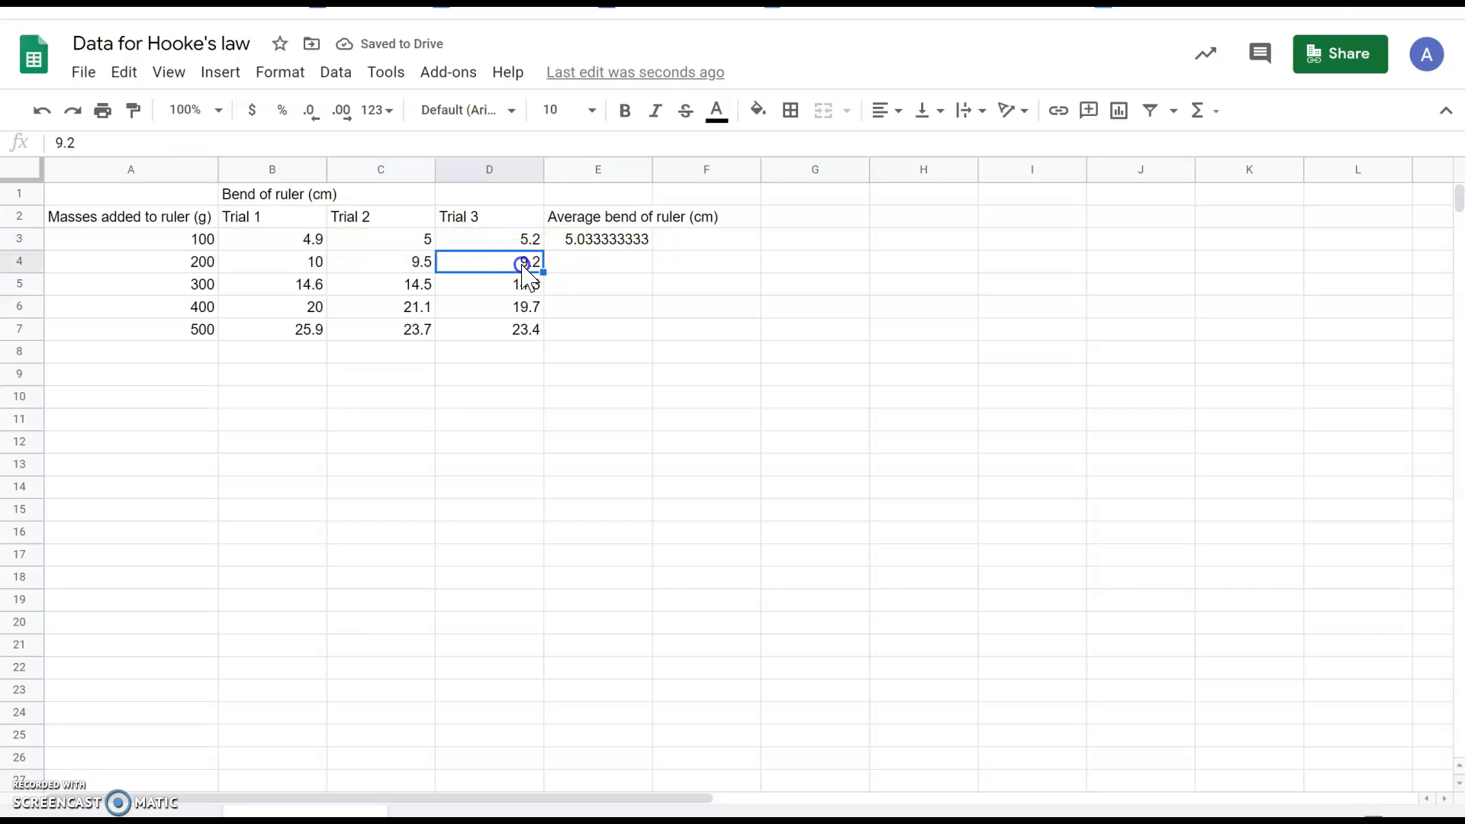
{"action": "left_click", "coordinate": [429, 143]}
{"action": "type", "text": "c"}
{"action": "key", "text": "Return"}
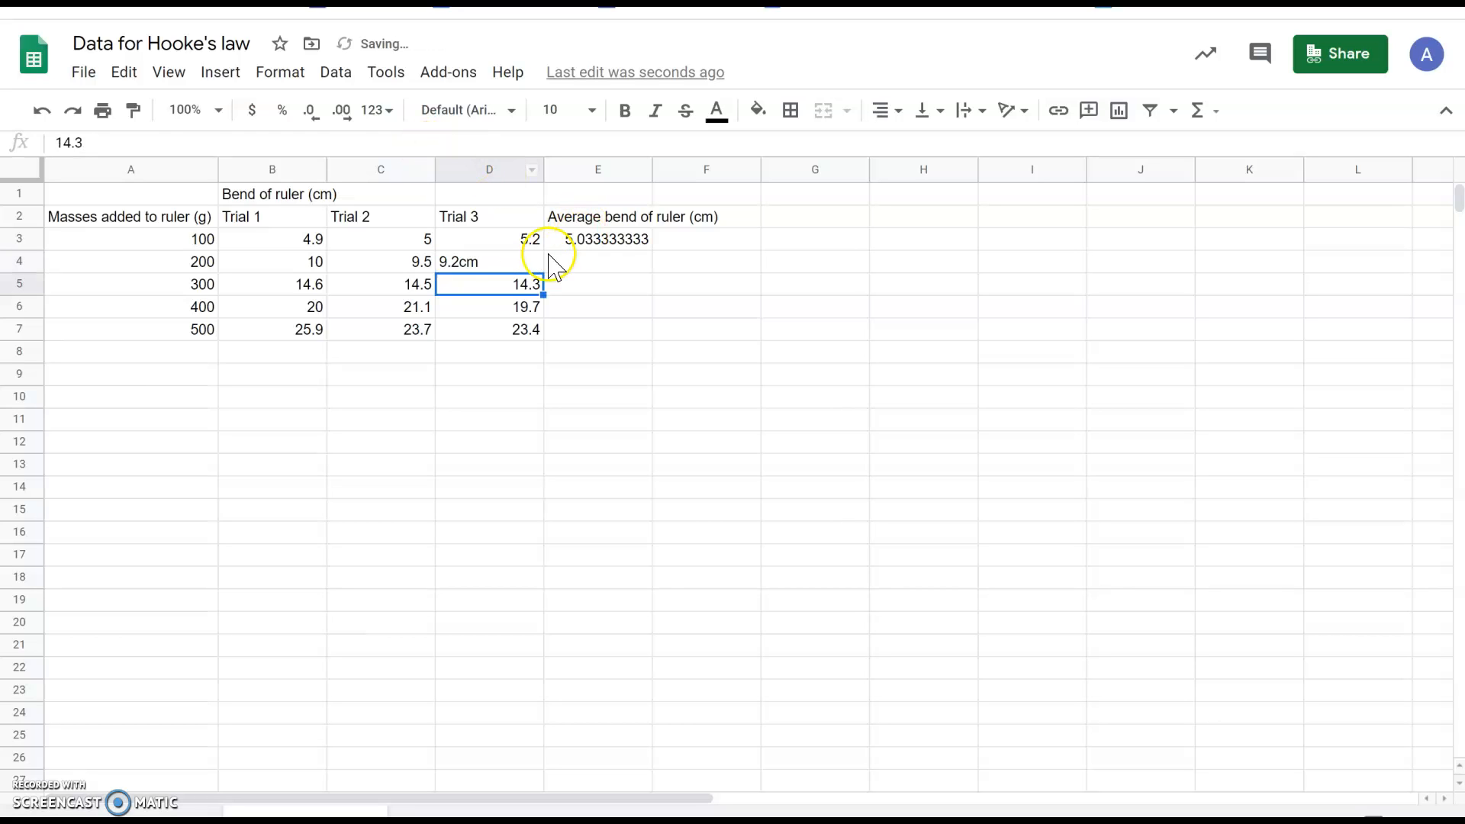
- Fill the average formula from E3 down through E7 and check the result for the 200 g row
{"action": "left_click", "coordinate": [620, 244]}
{"action": "left_click_drag", "start_coordinate": [651, 250], "coordinate": [648, 336]}
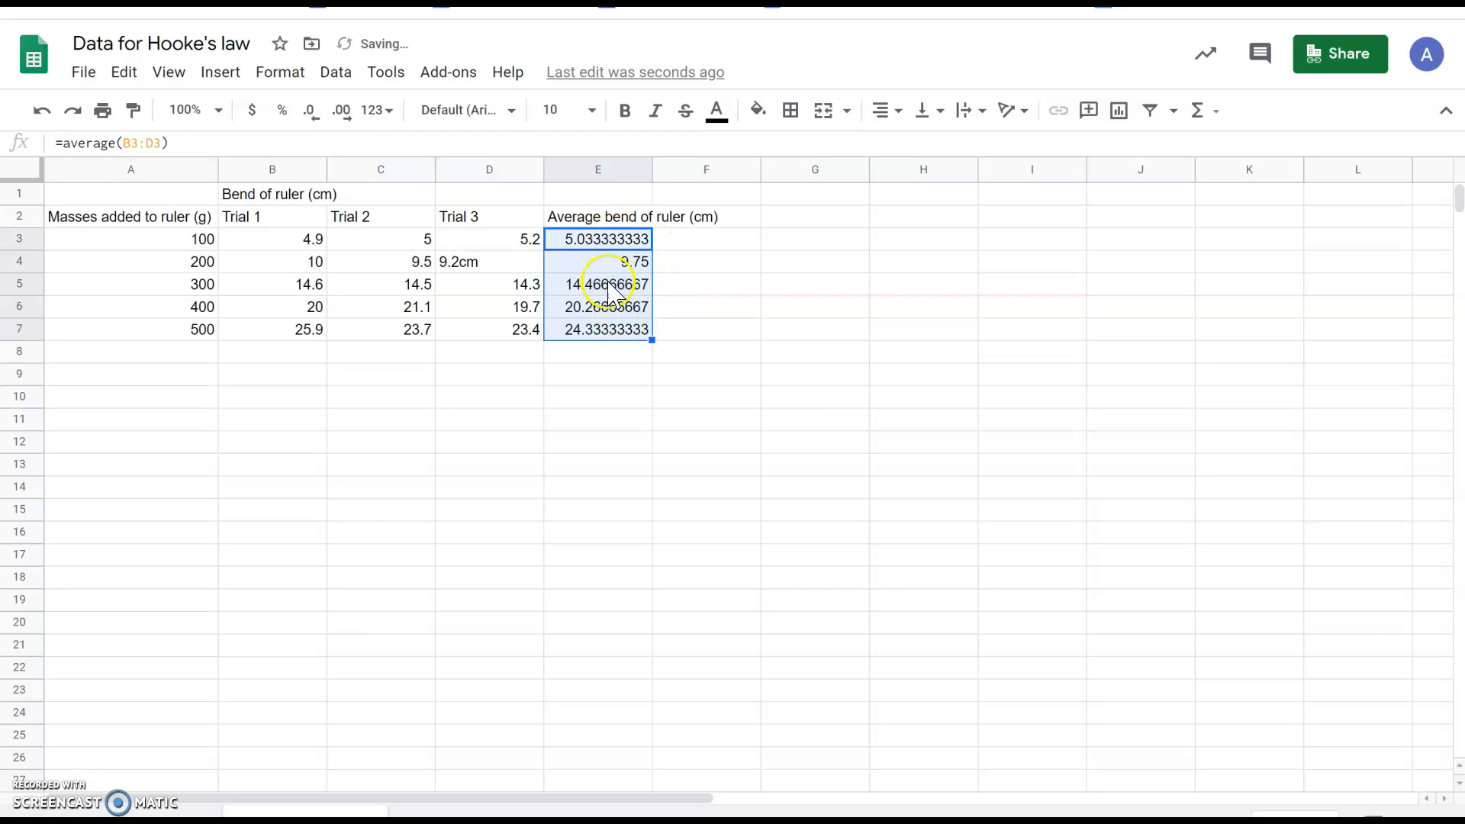
{"action": "left_click", "coordinate": [578, 245]}
{"action": "left_click", "coordinate": [576, 261]}
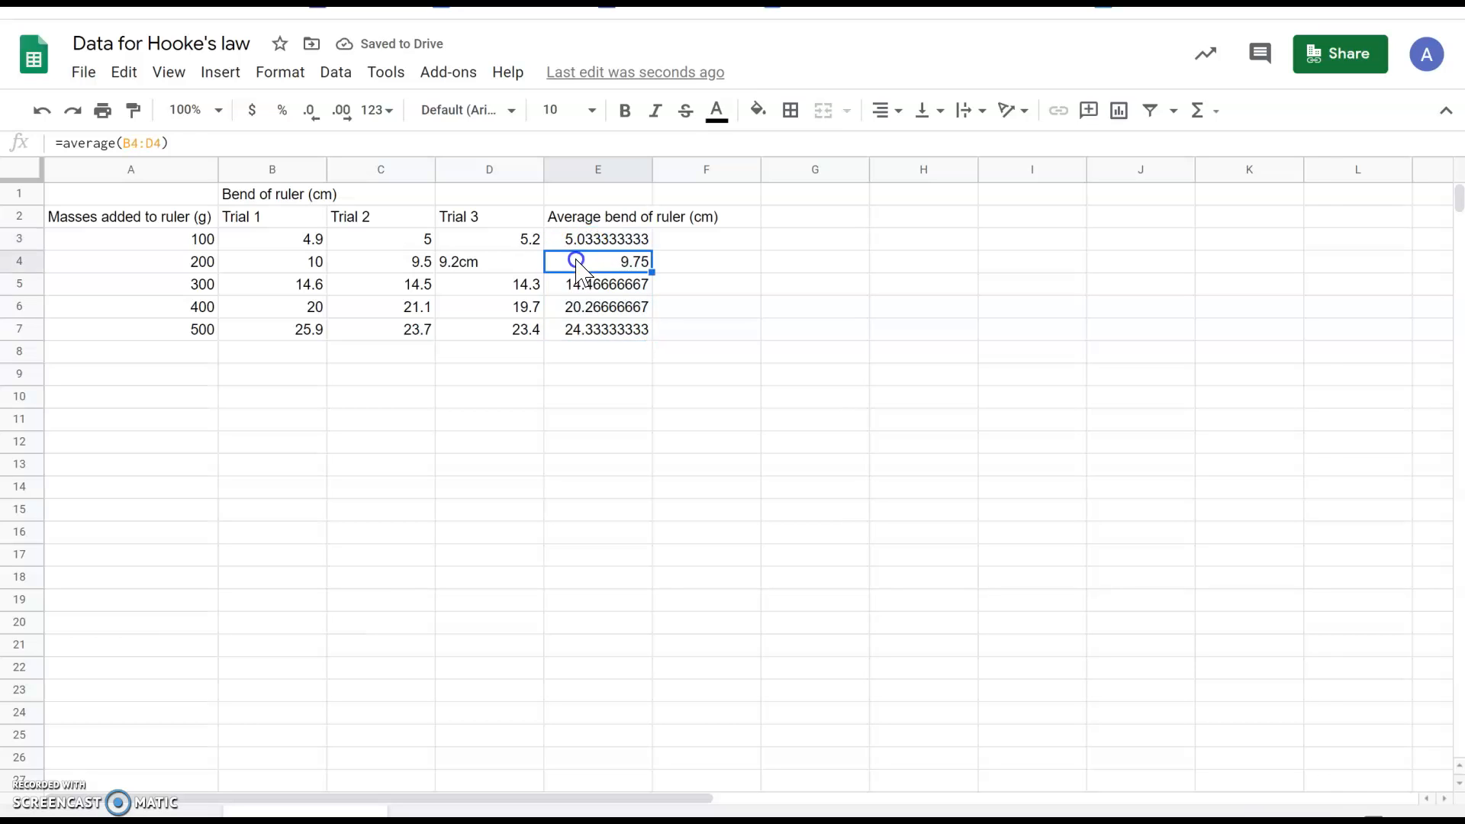
- Change C4 to 9.5cm and B4 to 10cm, and inspect the effect on the average in E4
{"action": "left_click", "coordinate": [414, 260]}
{"action": "left_click", "coordinate": [337, 143]}
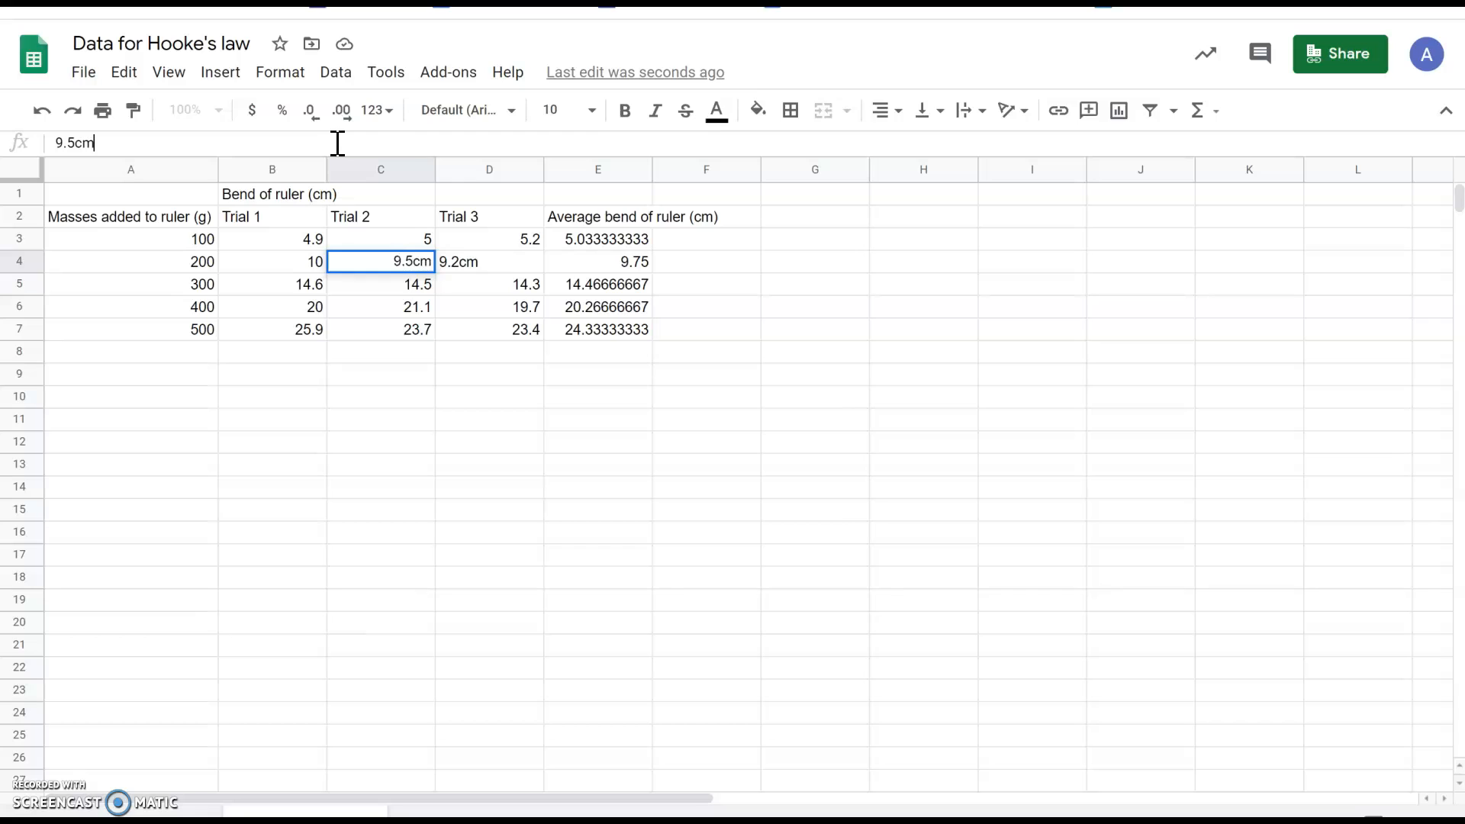
{"action": "type", "text": "cm"}
{"action": "key", "text": "Return"}
{"action": "left_click", "coordinate": [282, 262]}
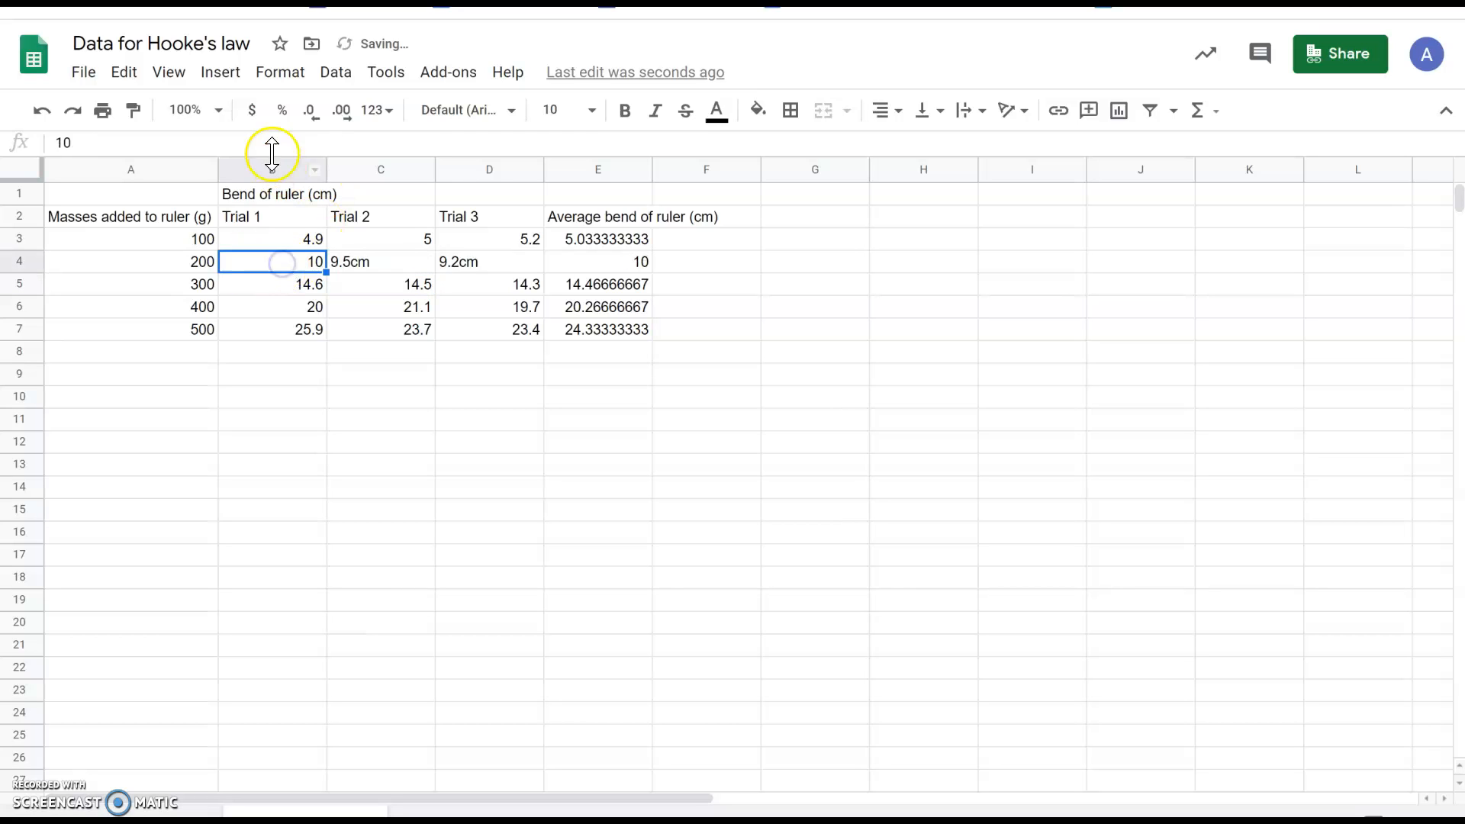
{"action": "left_click", "coordinate": [263, 147]}
{"action": "type", "text": "cm"}
{"action": "key", "text": "Return"}
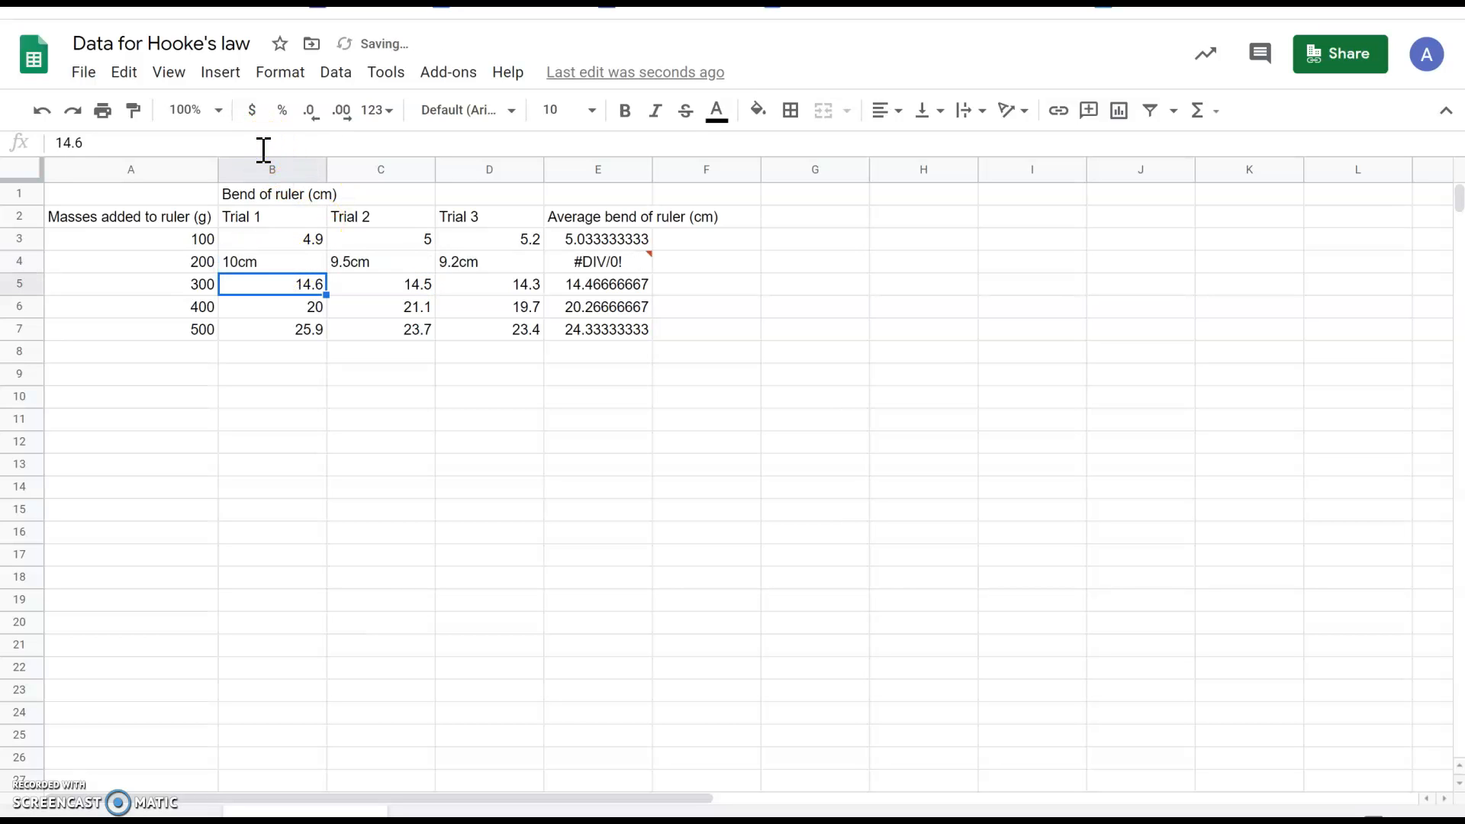
{"action": "left_click", "coordinate": [299, 261]}
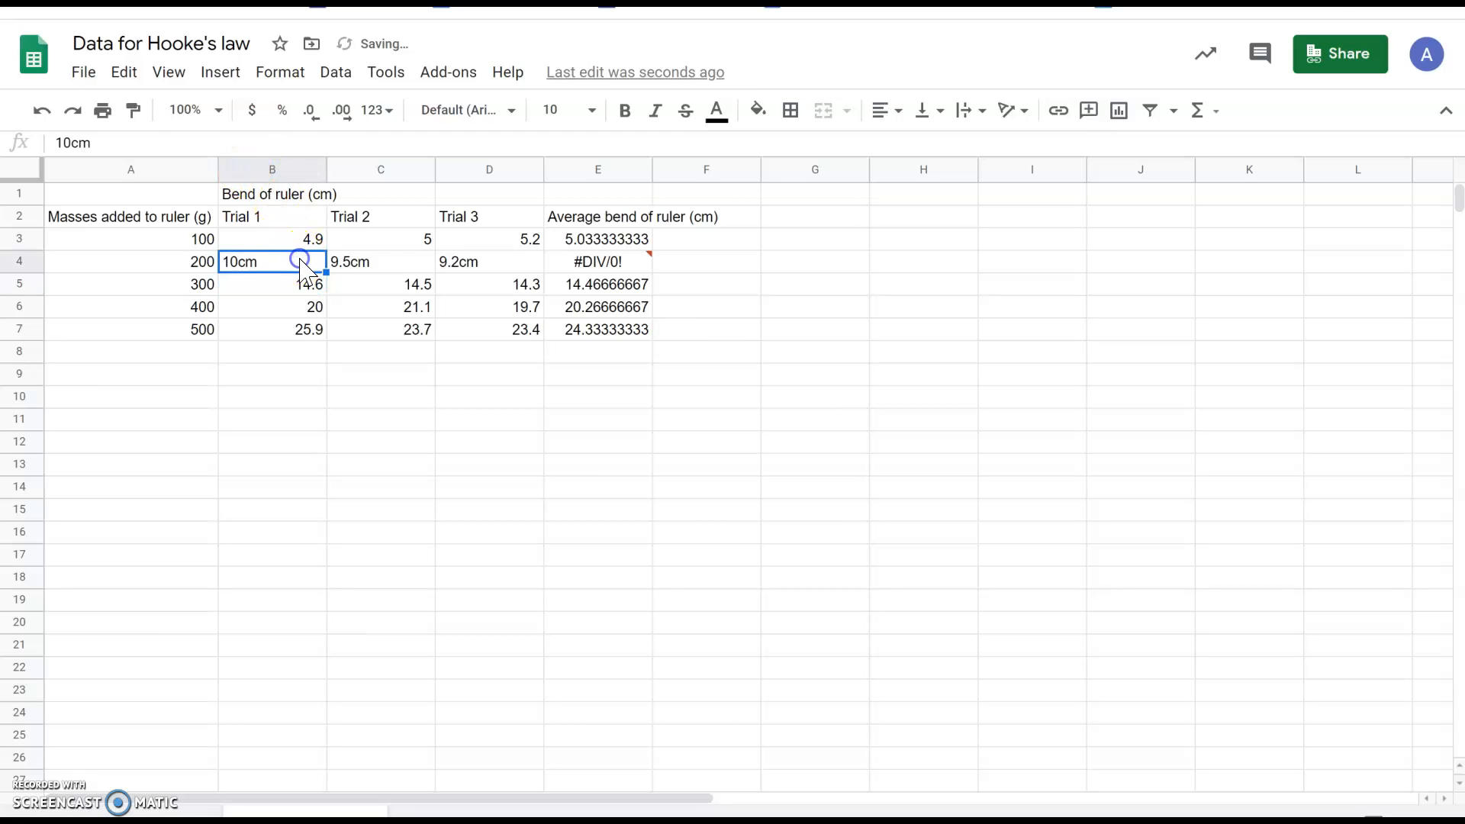
{"action": "left_click", "coordinate": [400, 267]}
{"action": "left_click", "coordinate": [598, 262]}
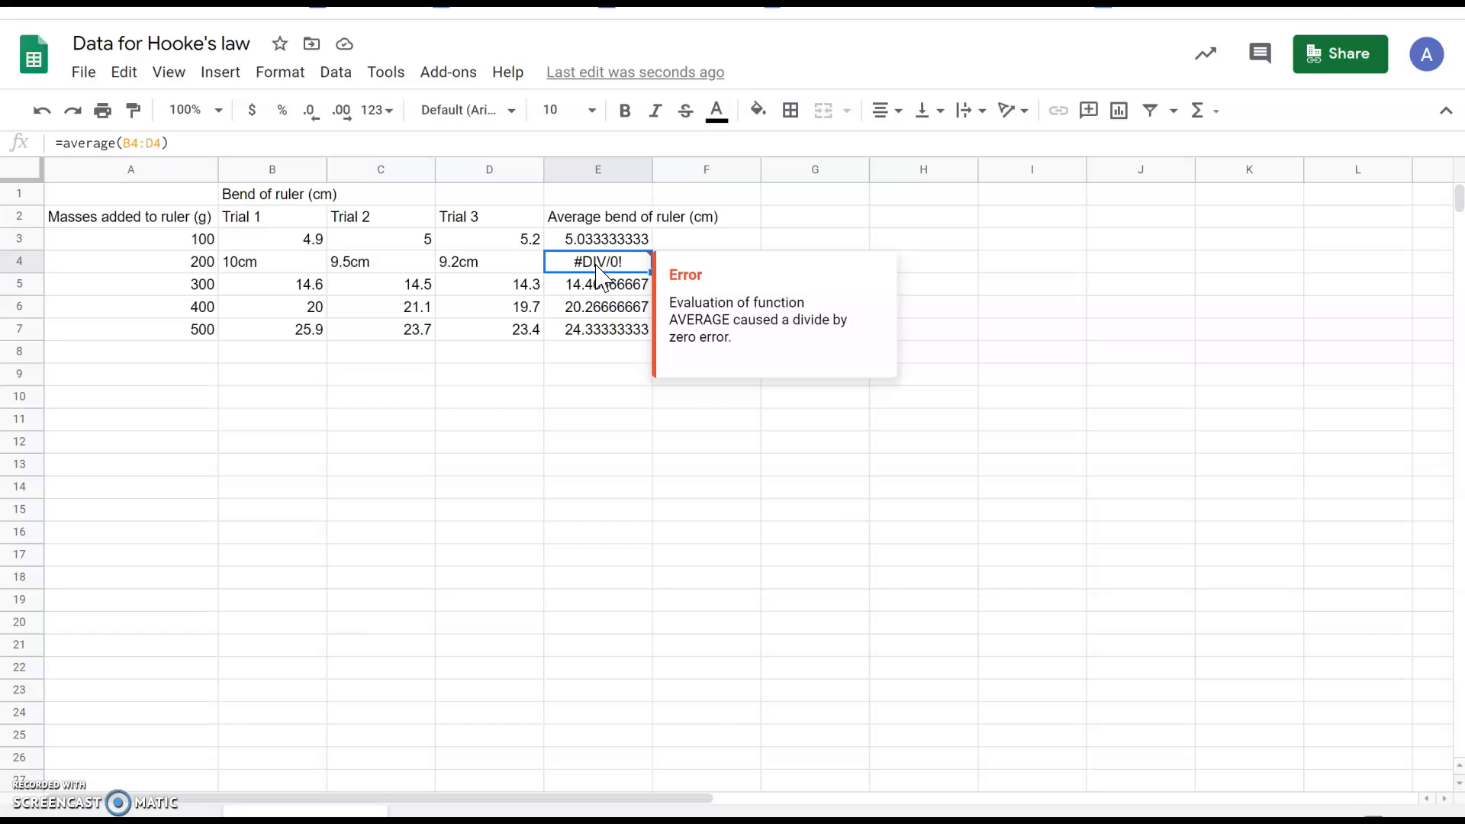
- Remove the cm units from the 200 g readings, leaving 9.2 in D4, 9.5 in C4 and 10 in B4
{"action": "left_click", "coordinate": [493, 267]}
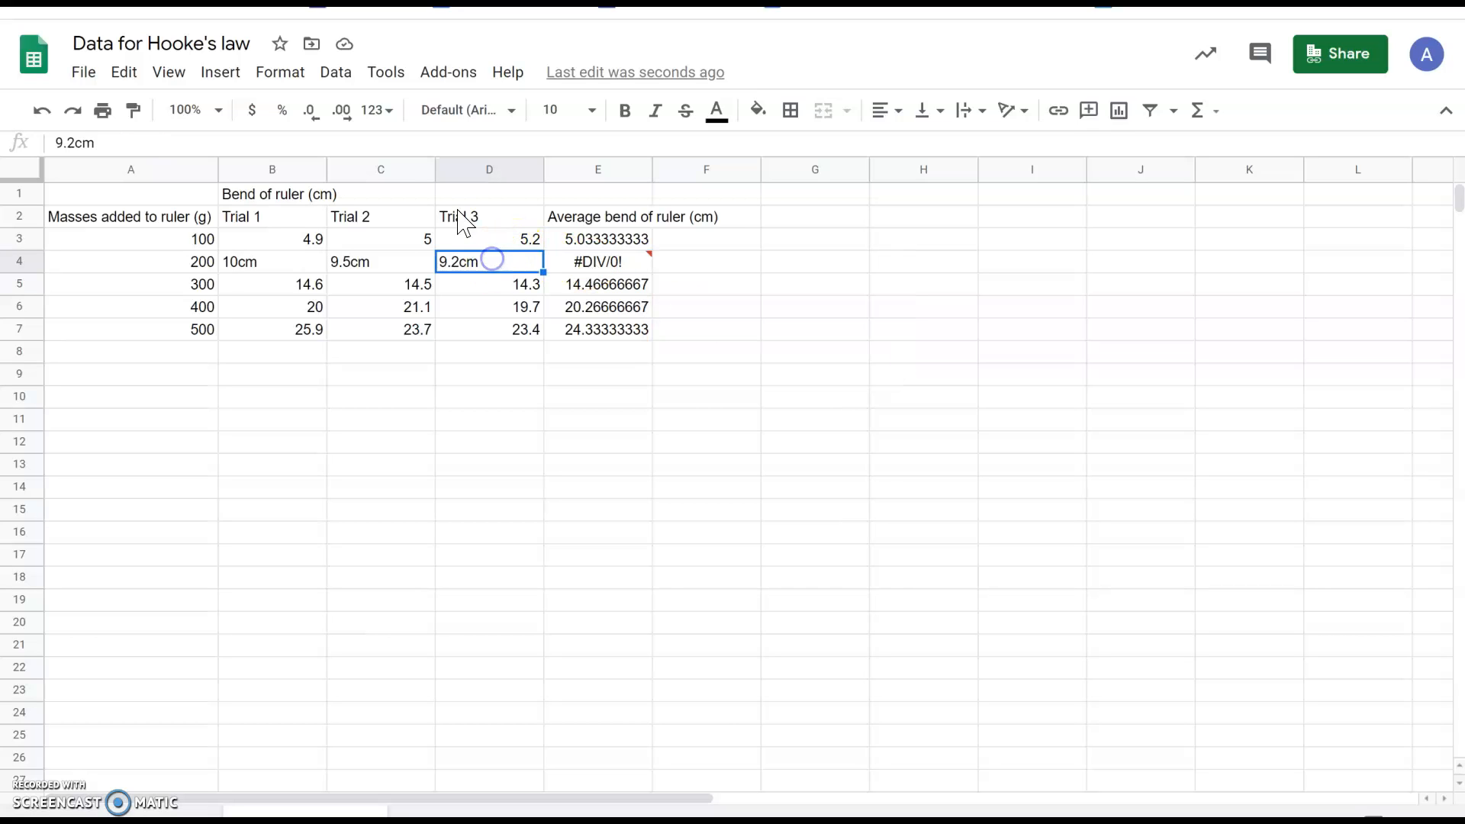
{"action": "left_click", "coordinate": [422, 142]}
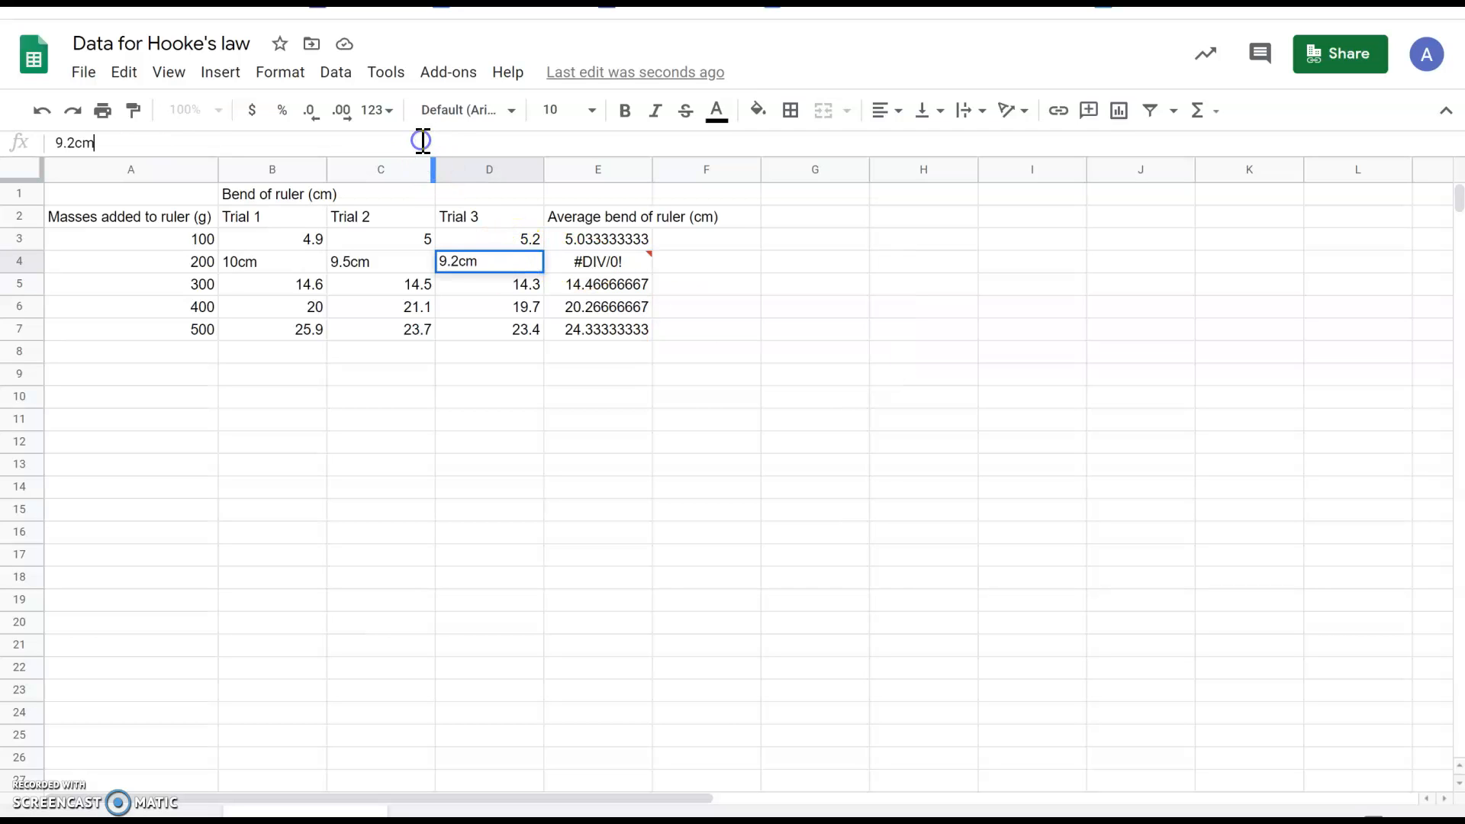
{"action": "left_click", "coordinate": [388, 263]}
{"action": "left_click", "coordinate": [304, 142]}
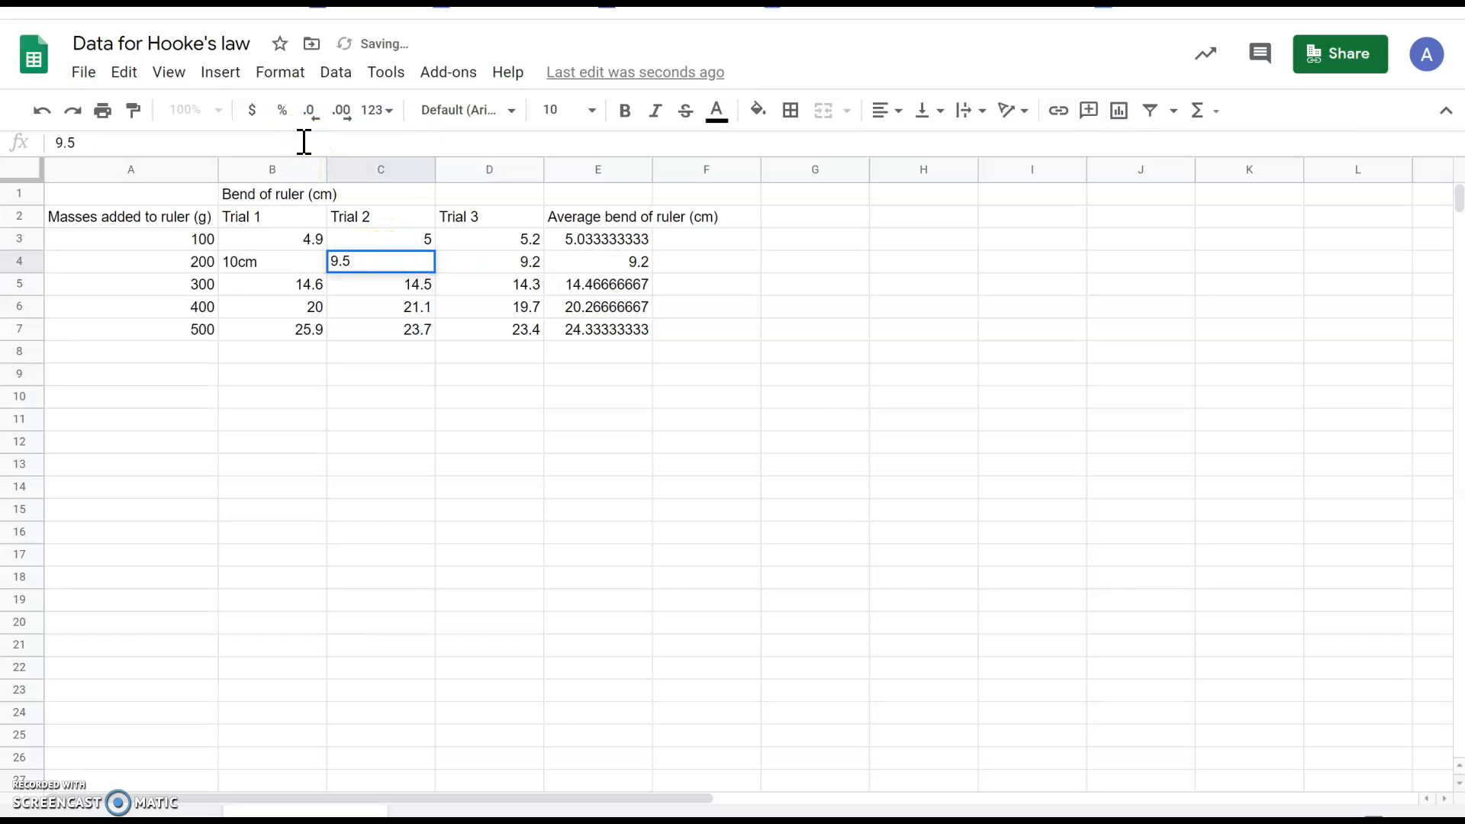
{"action": "left_click", "coordinate": [264, 262]}
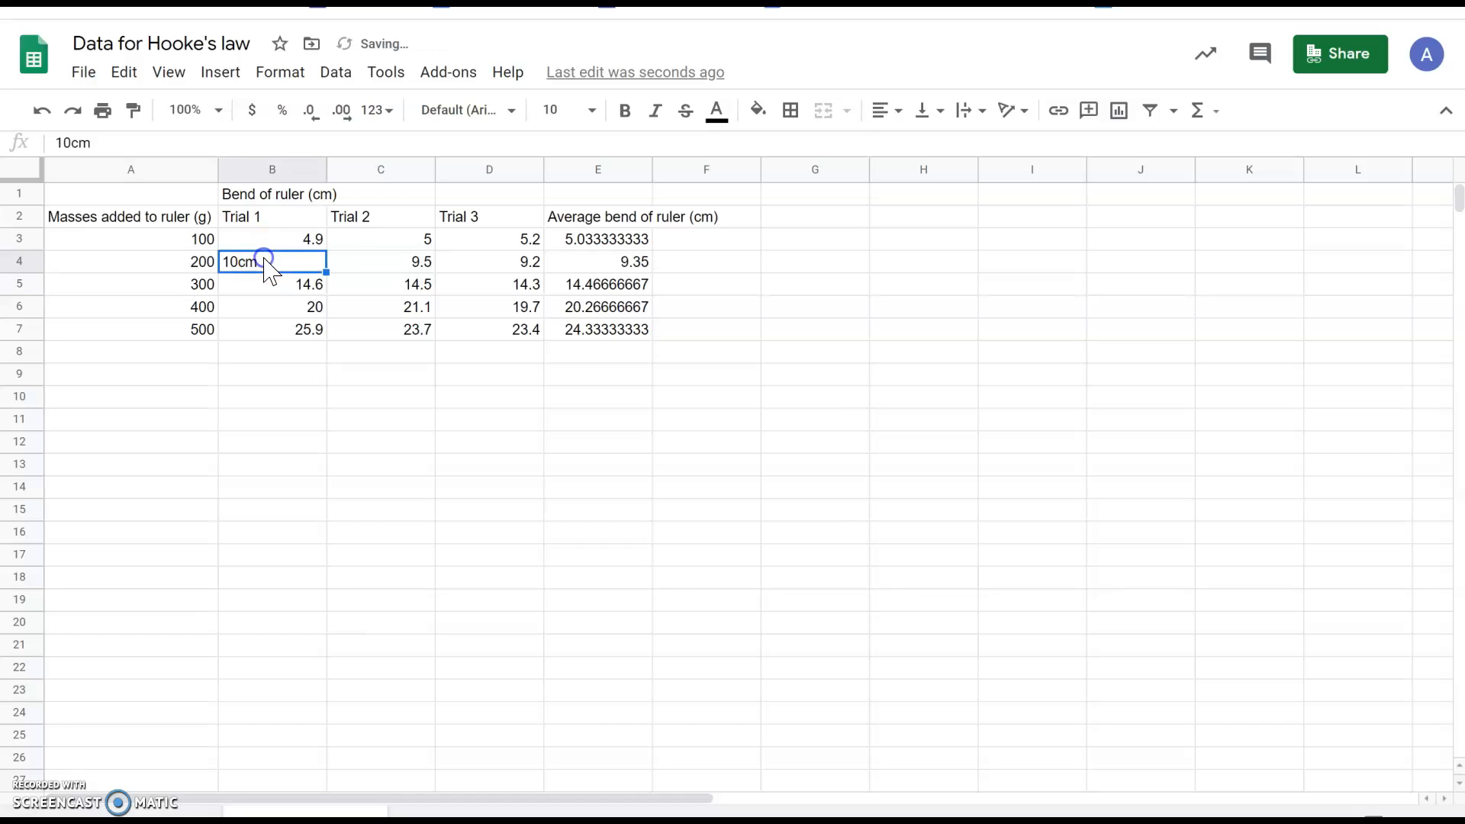
{"action": "left_click", "coordinate": [215, 149]}
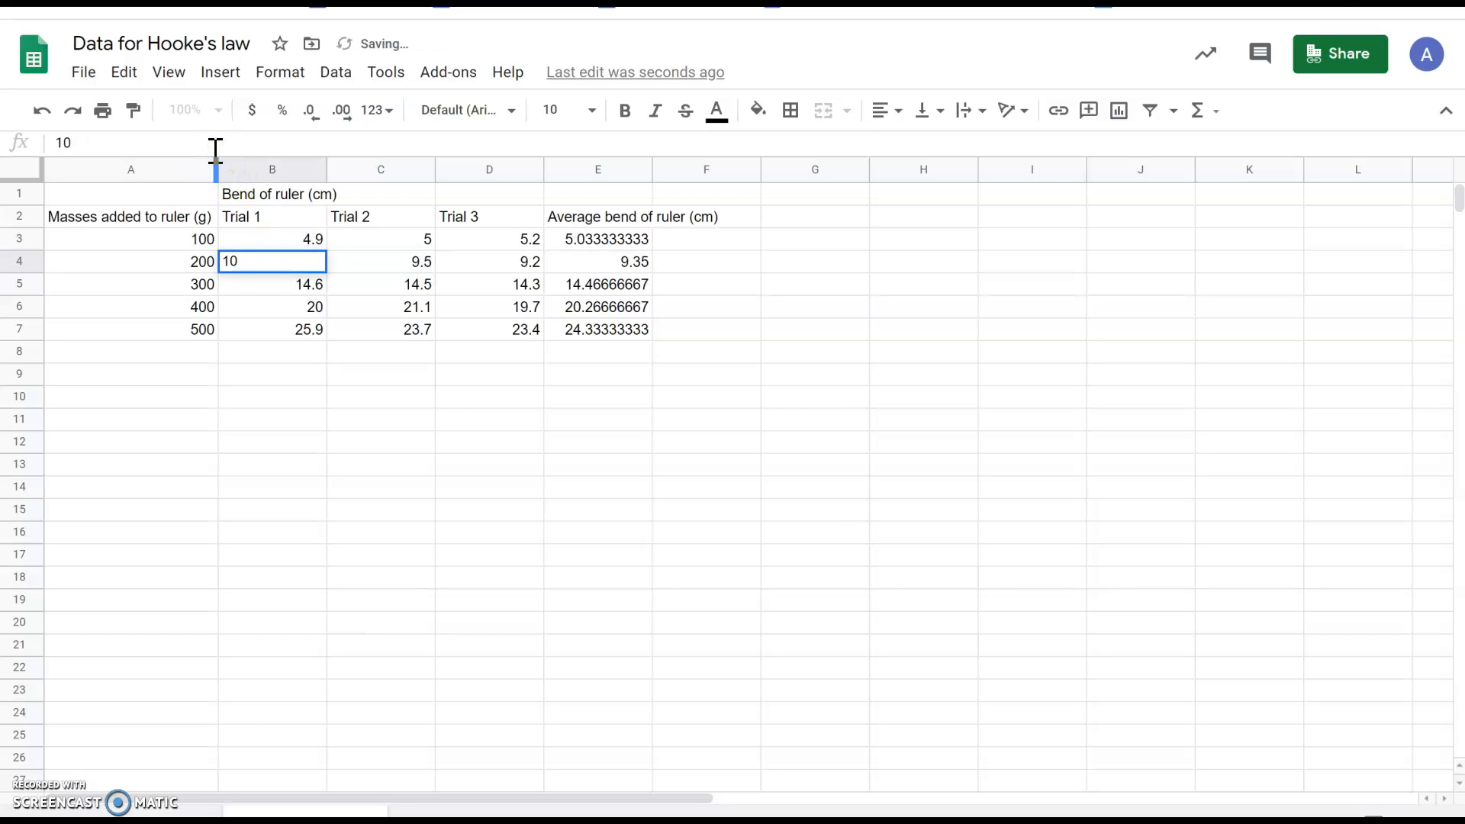
{"action": "left_click", "coordinate": [593, 272]}
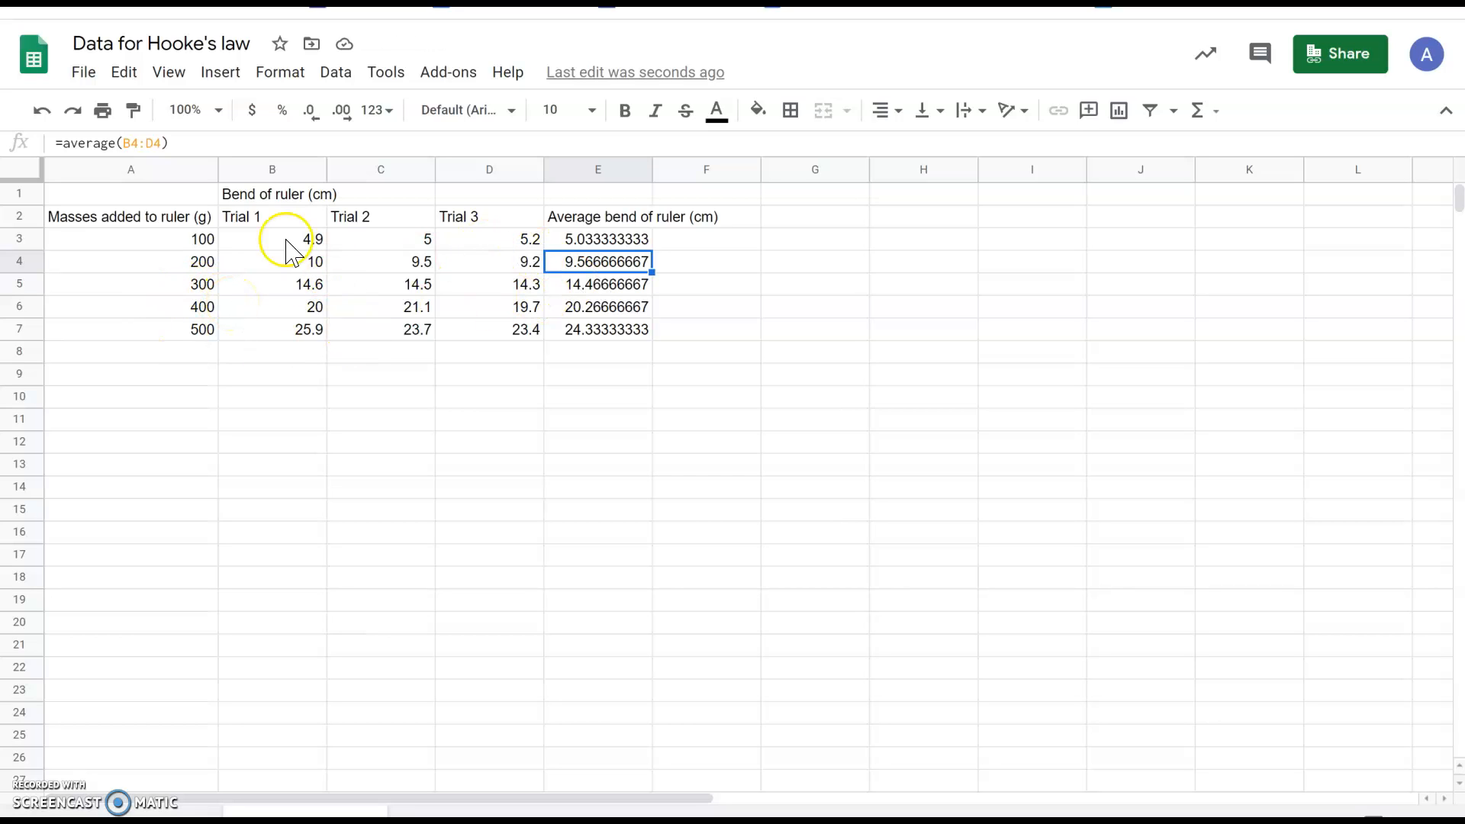
- Copy the masses column A1:A7 and paste it below the table starting at A9
{"action": "left_click_drag", "start_coordinate": [166, 200], "coordinate": [168, 342]}
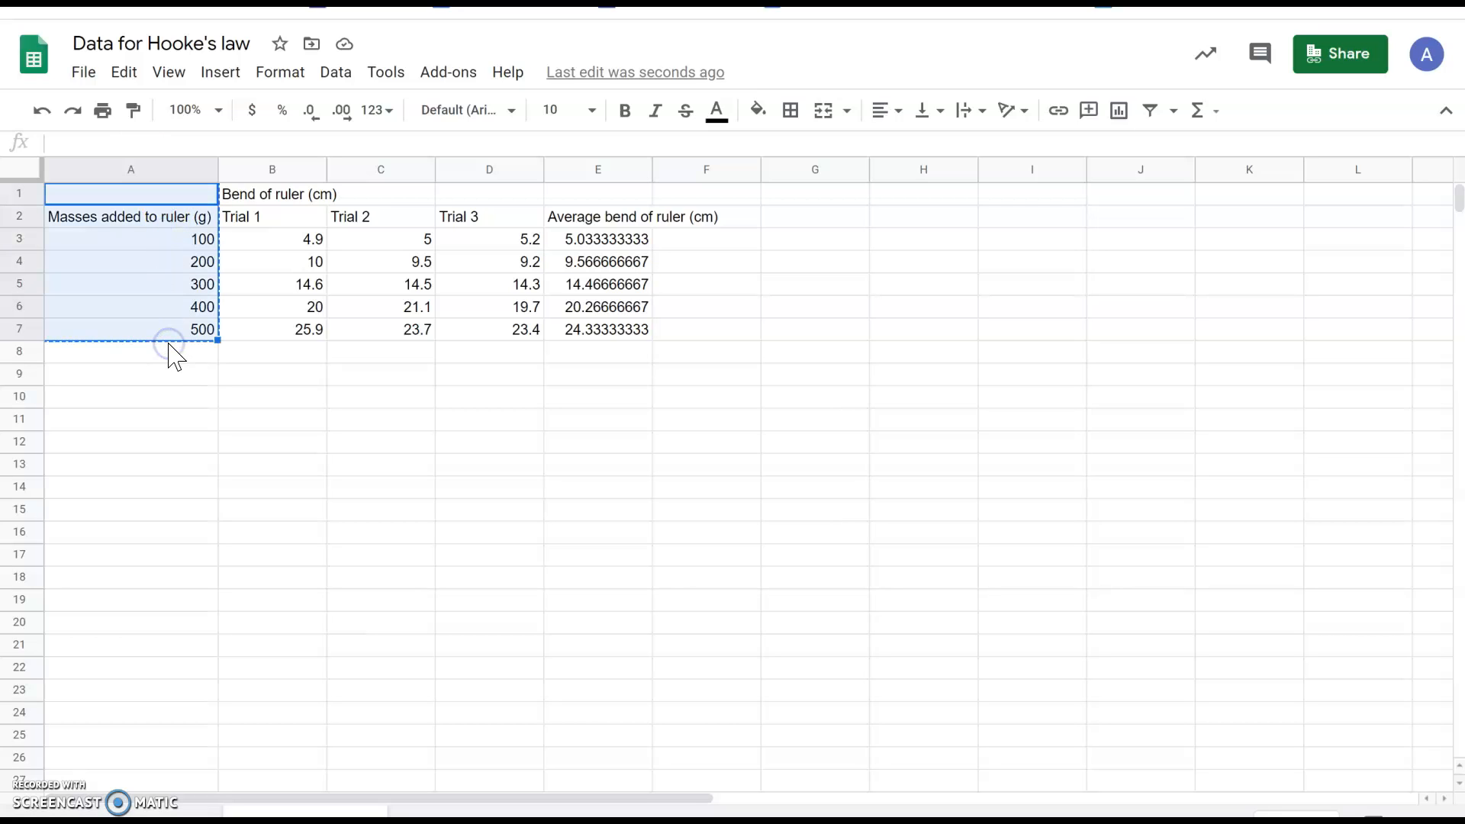
{"action": "key", "text": "ctrl+c"}
{"action": "left_click", "coordinate": [169, 374]}
{"action": "key", "text": "ctrl+v"}
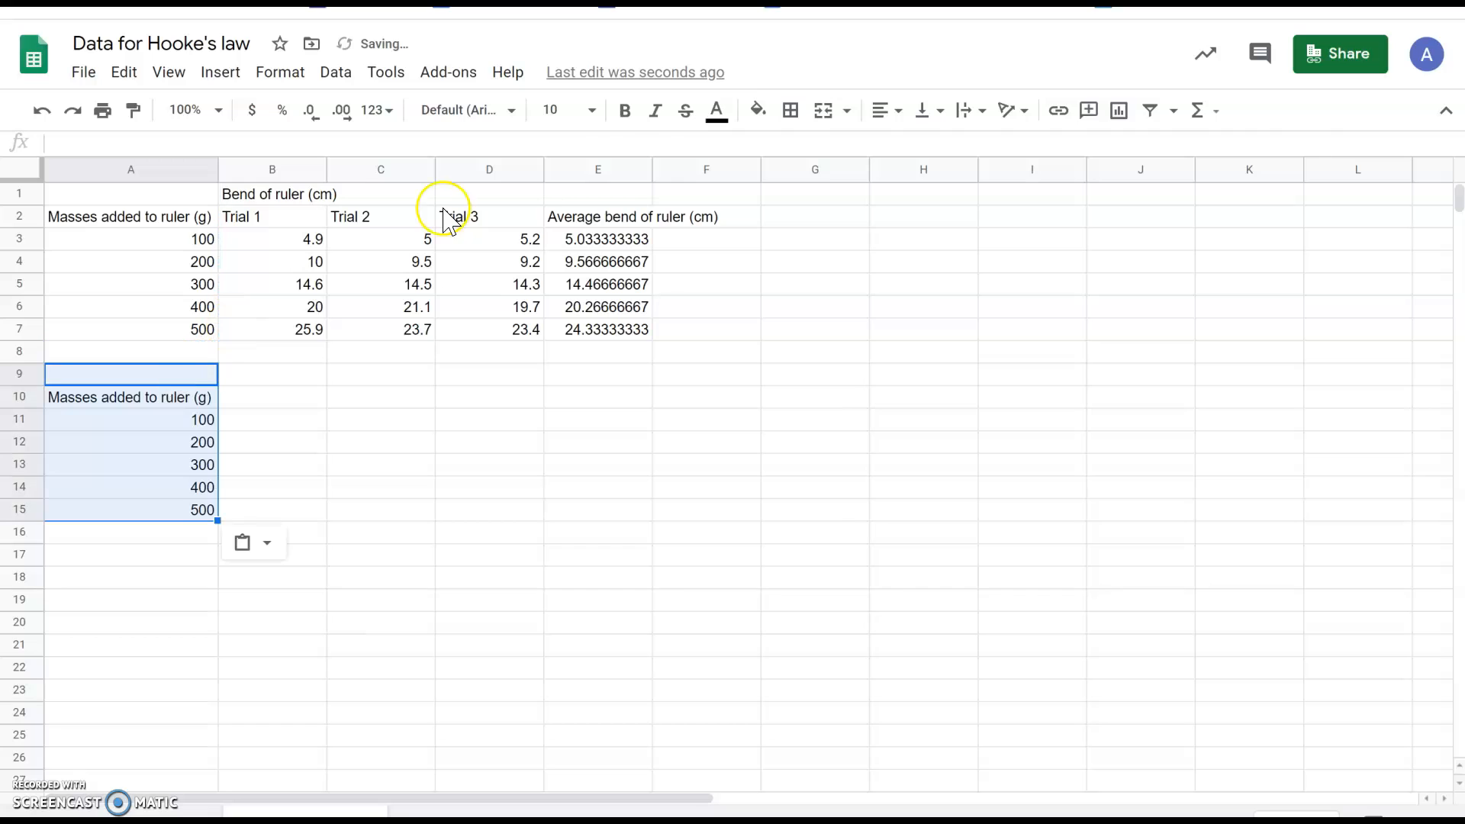
- Copy the average bend column E2:E7 and paste only its values beside the copied masses, starting at B10
{"action": "left_click_drag", "start_coordinate": [611, 215], "coordinate": [602, 328]}
{"action": "key", "text": "ctrl+c"}
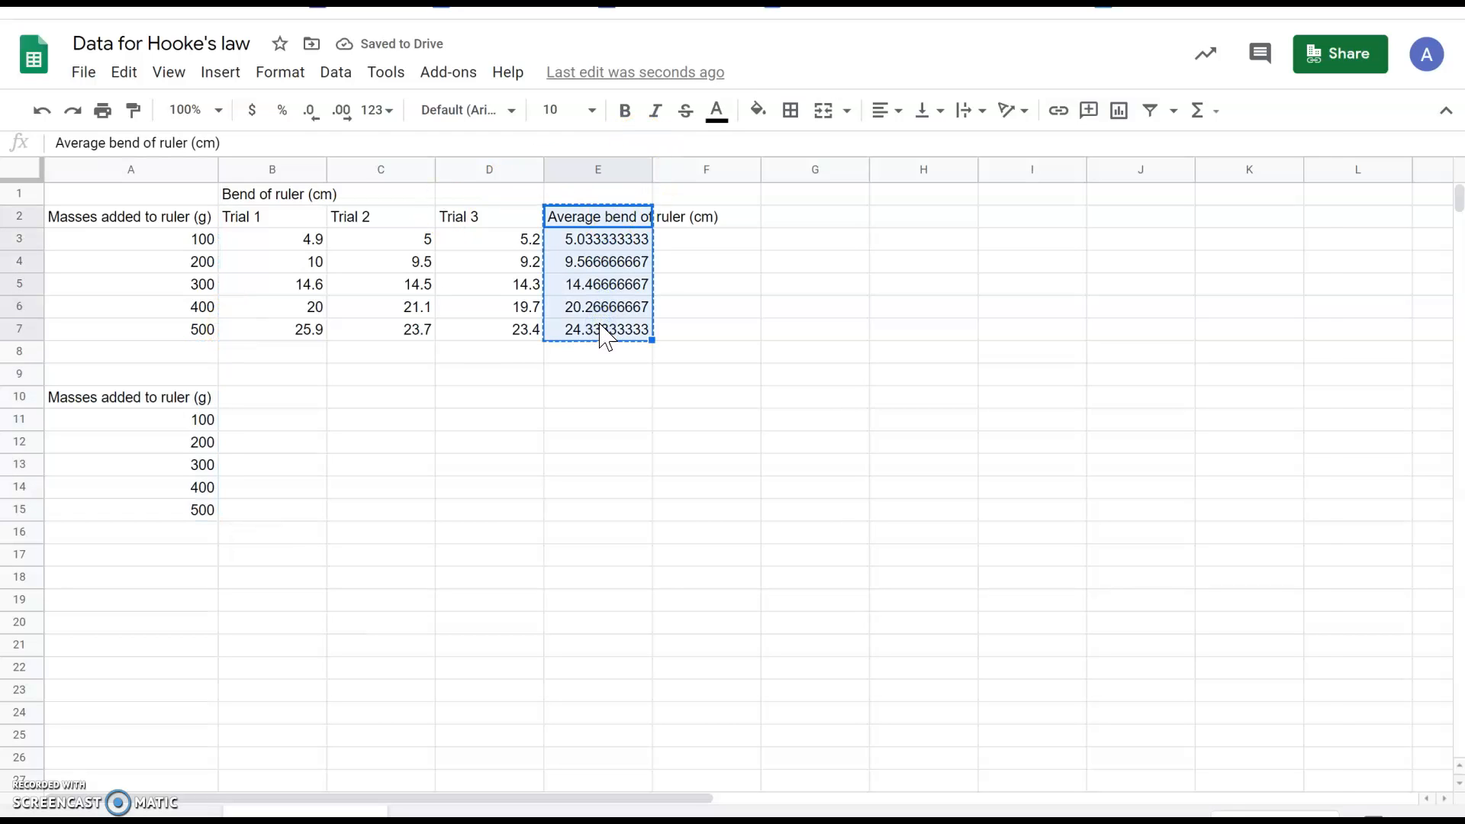
{"action": "right_click", "coordinate": [269, 397]}
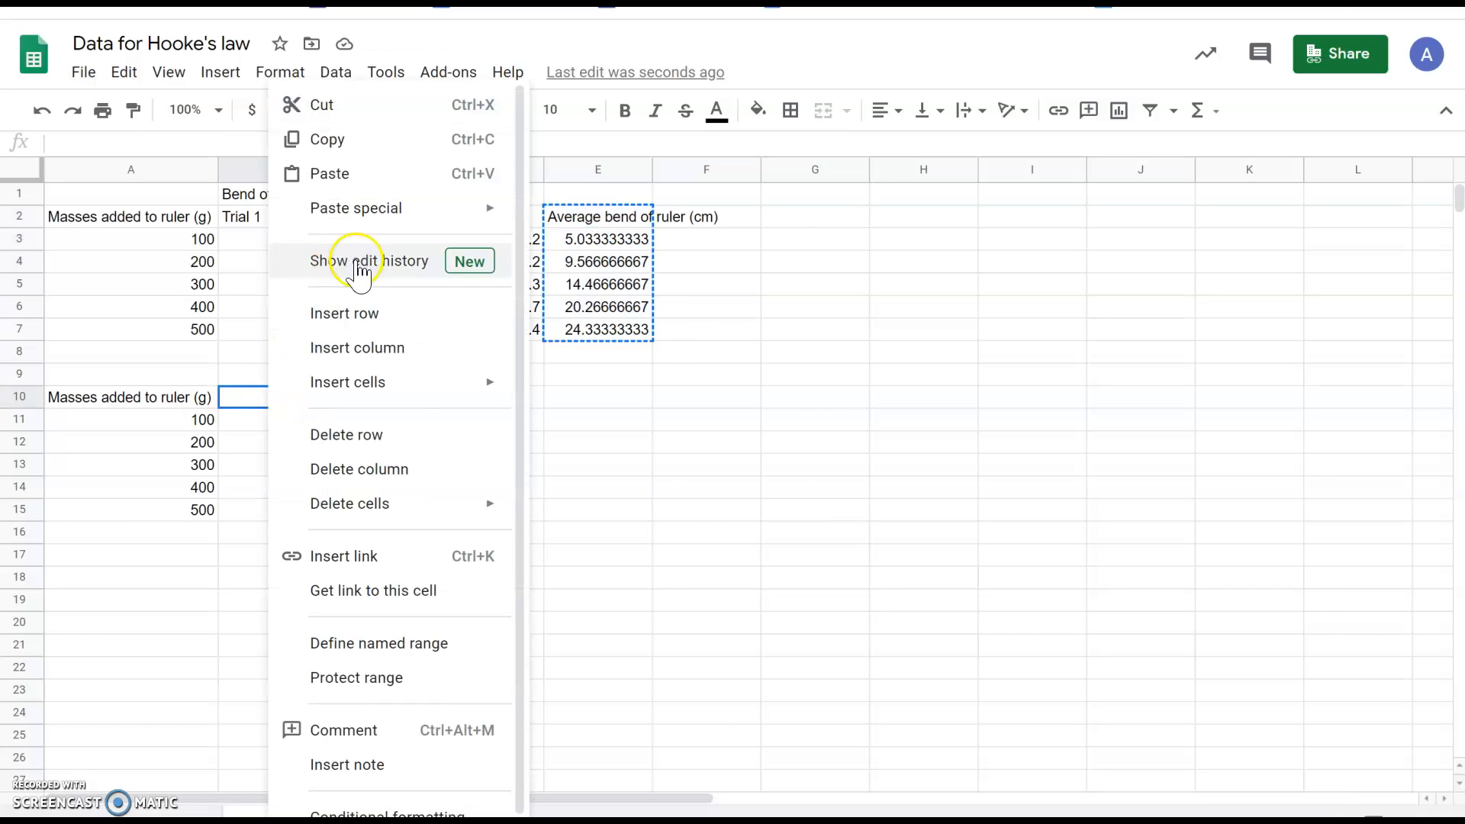
{"action": "mouse_move", "coordinate": [360, 212]}
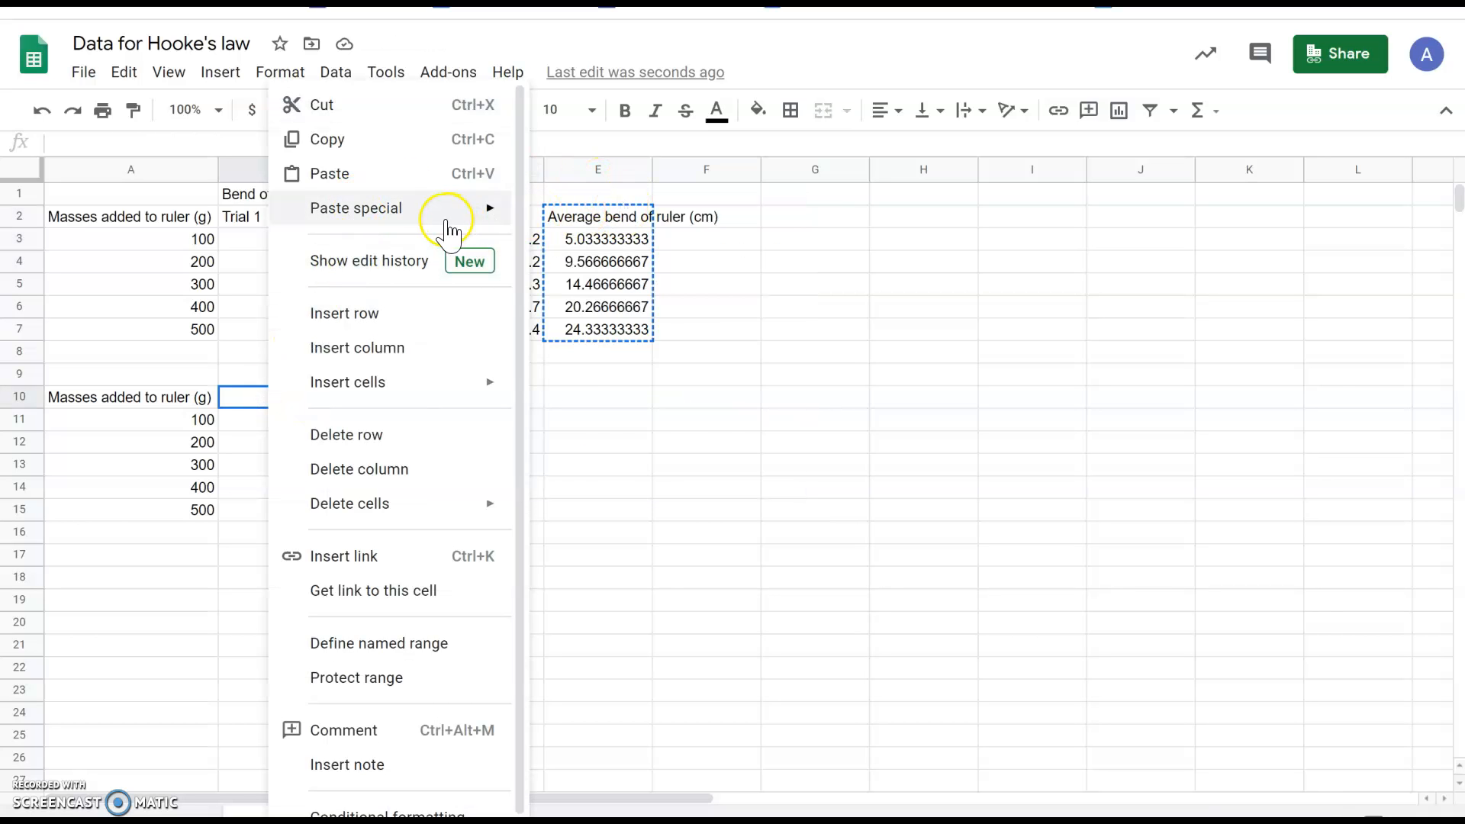
{"action": "left_click", "coordinate": [571, 217]}
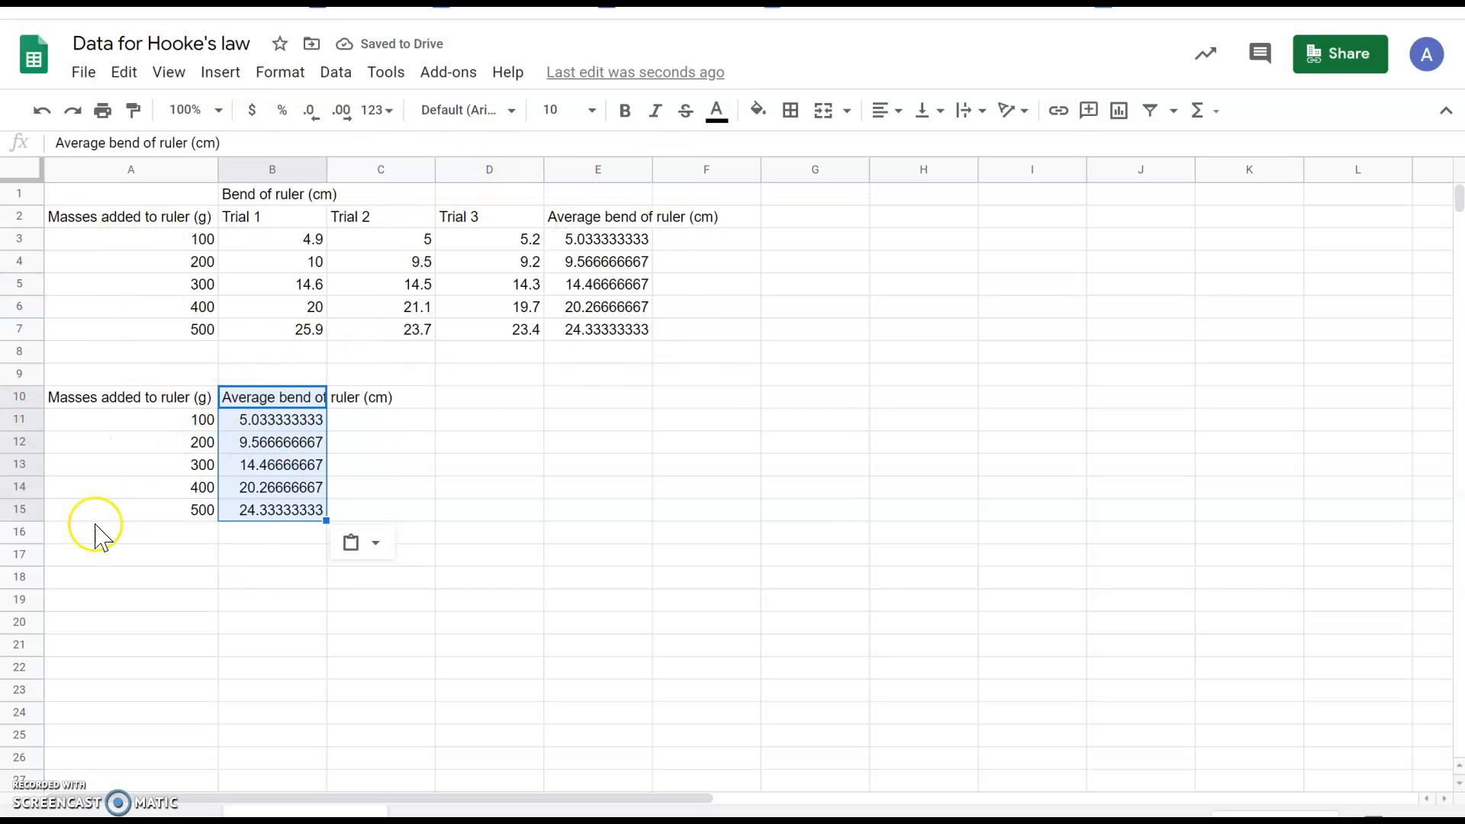
{"action": "left_click", "coordinate": [271, 396]}
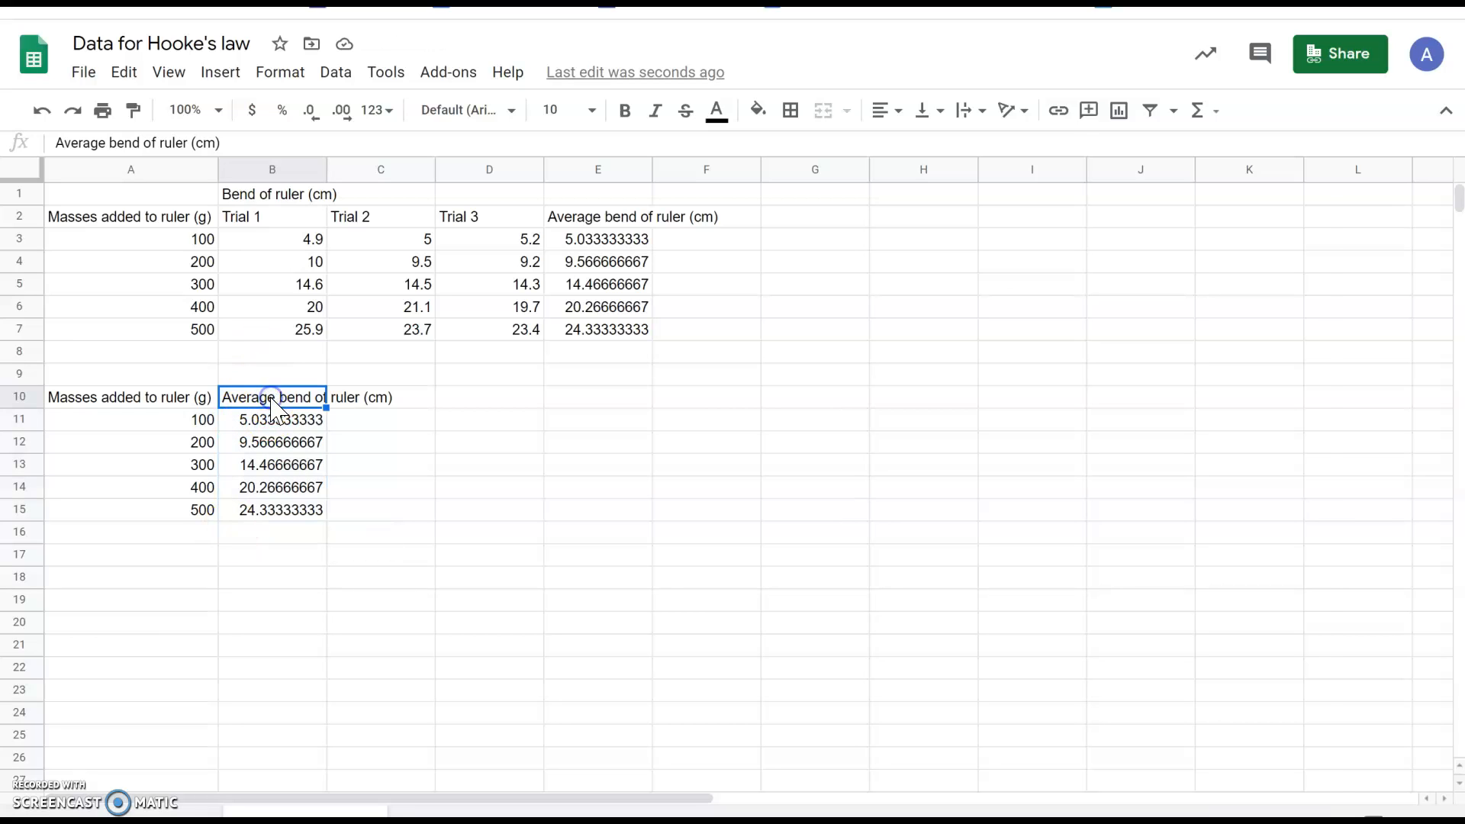
- Insert a chart from the copied masses and average bend data in A9:B15 and make it a scatter chart
{"action": "left_click_drag", "start_coordinate": [172, 374], "coordinate": [253, 510]}
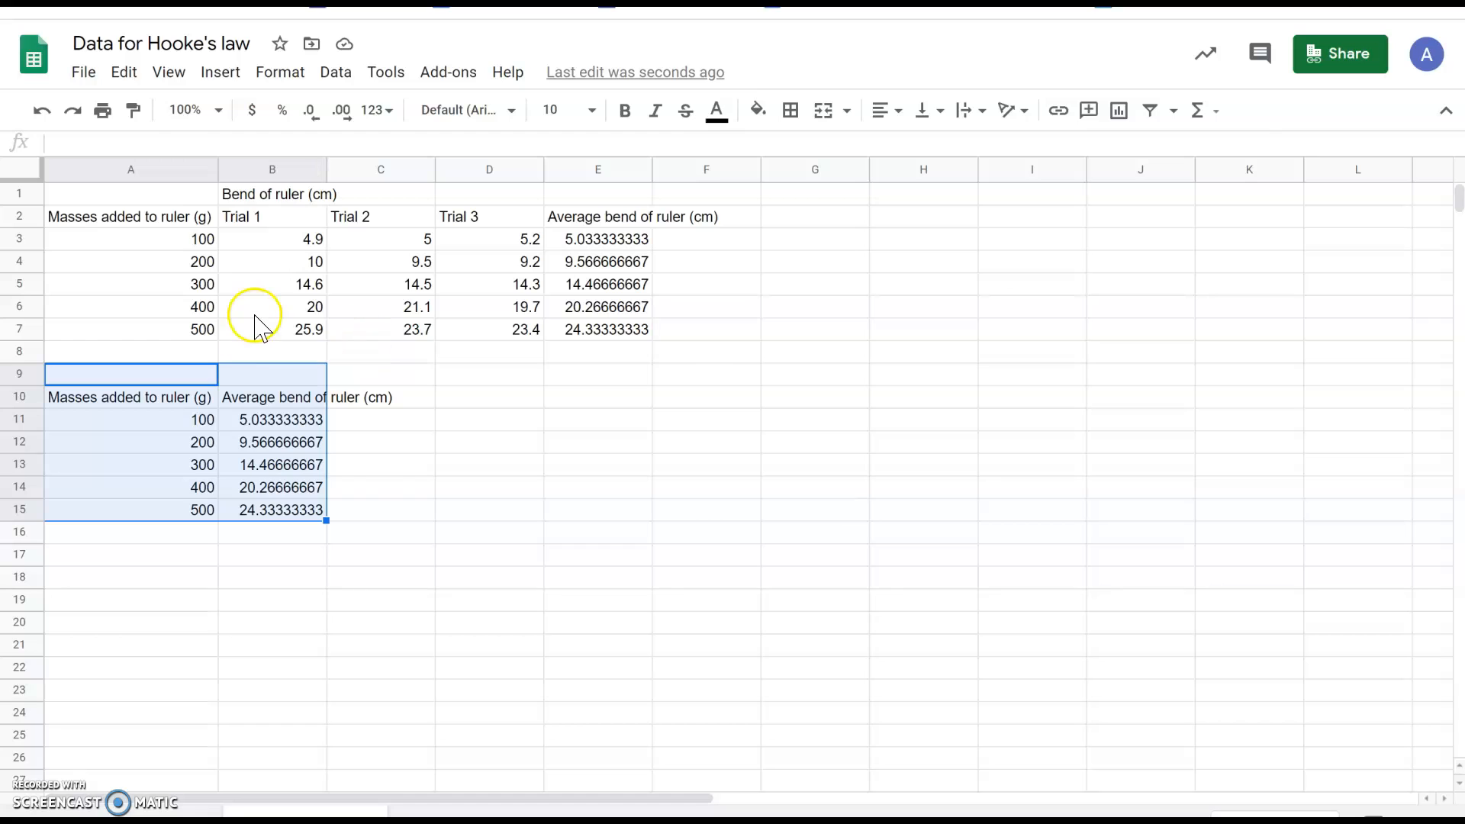
{"action": "left_click", "coordinate": [220, 72]}
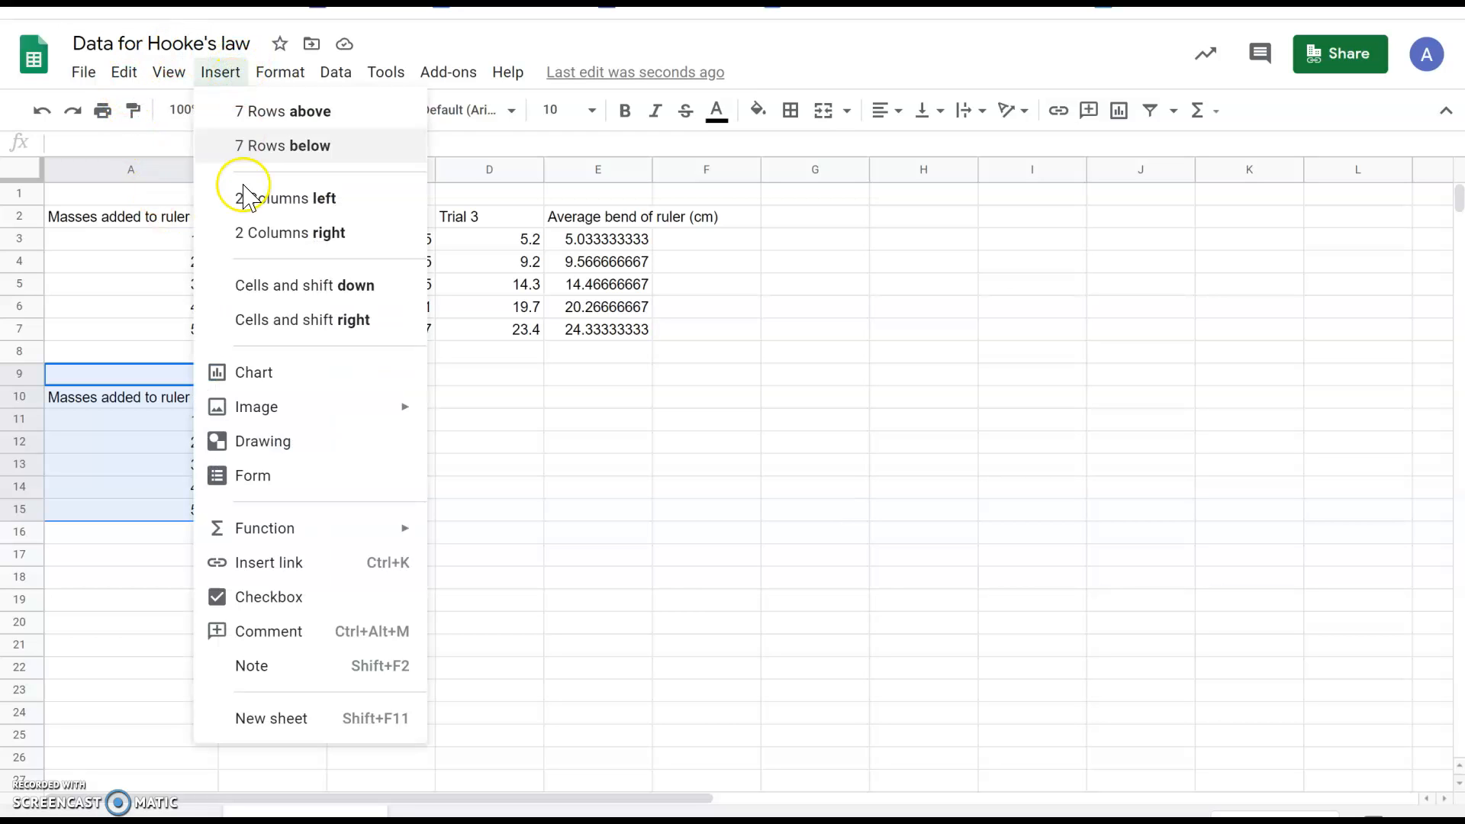
{"action": "left_click", "coordinate": [292, 375]}
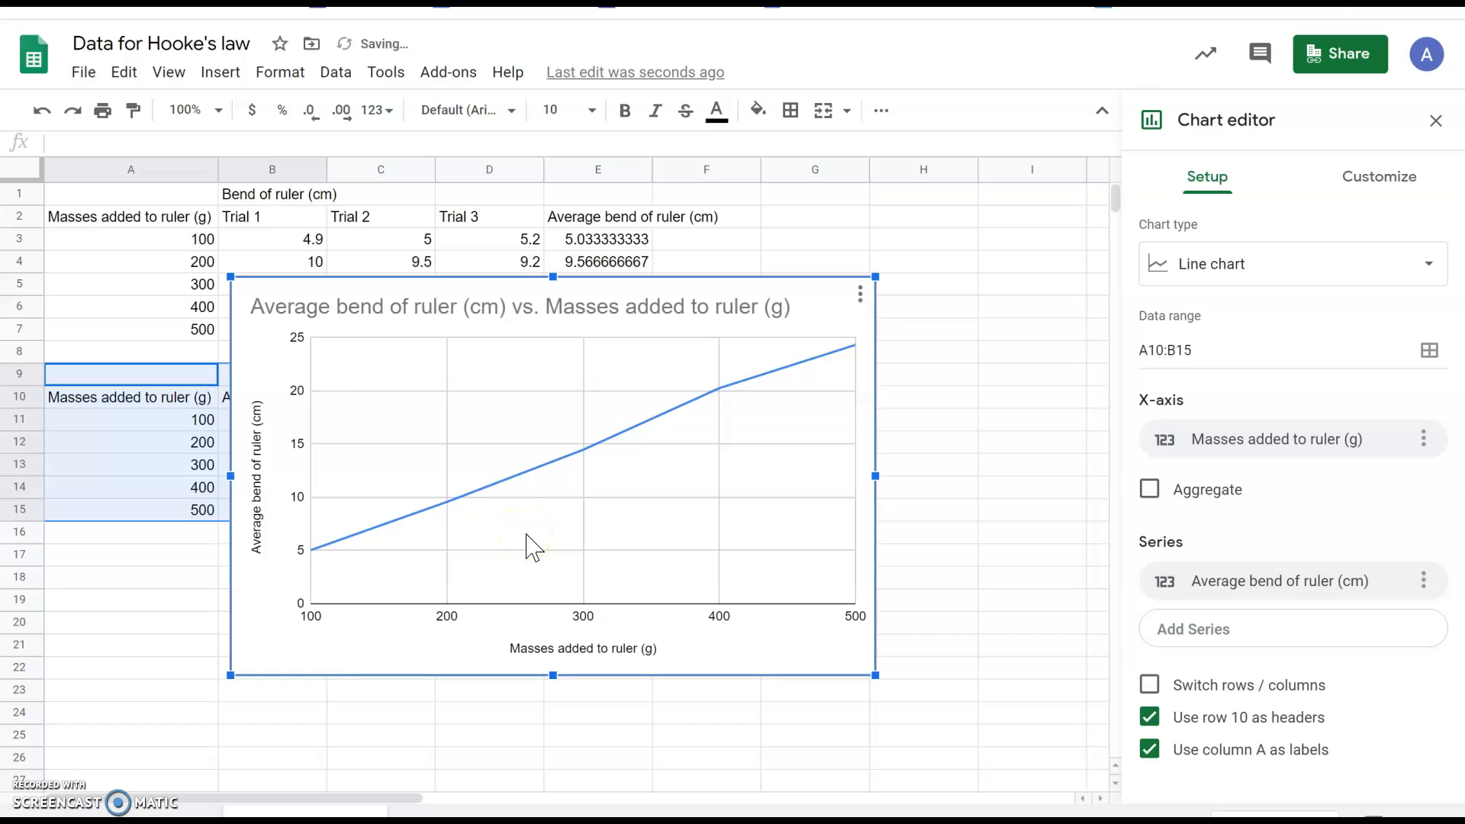
{"action": "left_click", "coordinate": [1246, 263]}
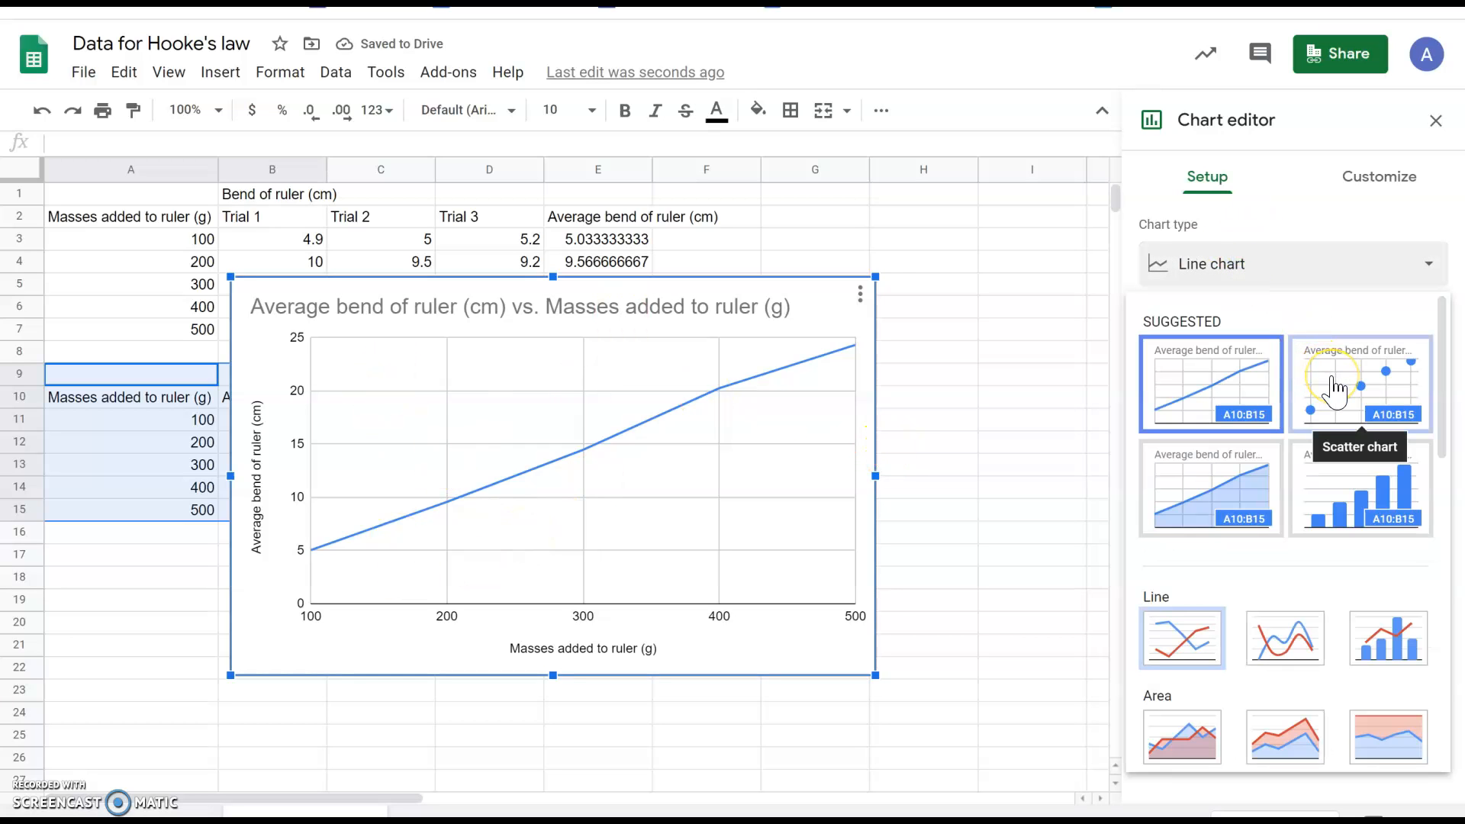
{"action": "left_click", "coordinate": [1334, 391]}
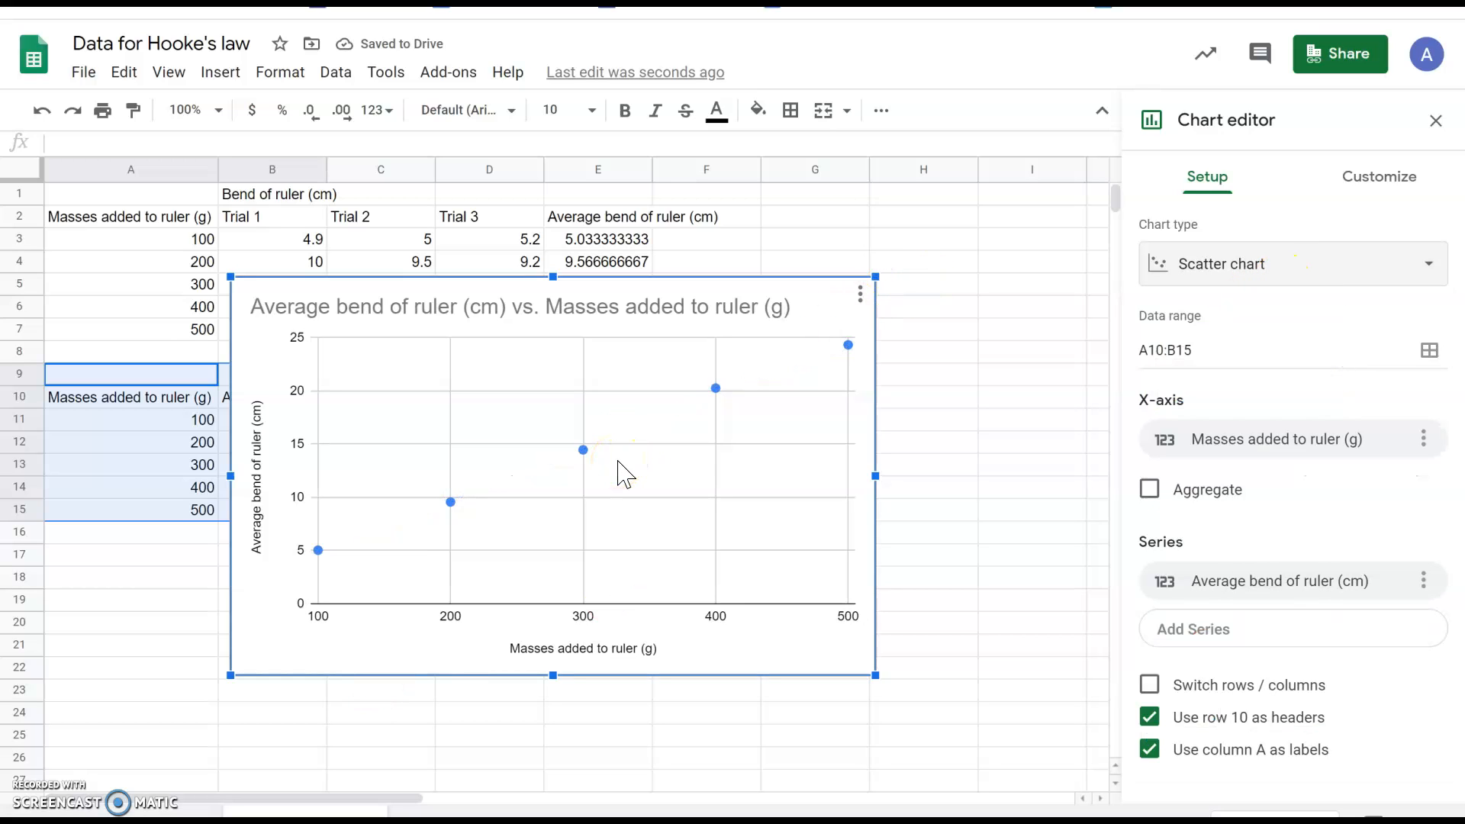
- Set the minimum of the chart's horizontal axis to 0
{"action": "left_click", "coordinate": [416, 313]}
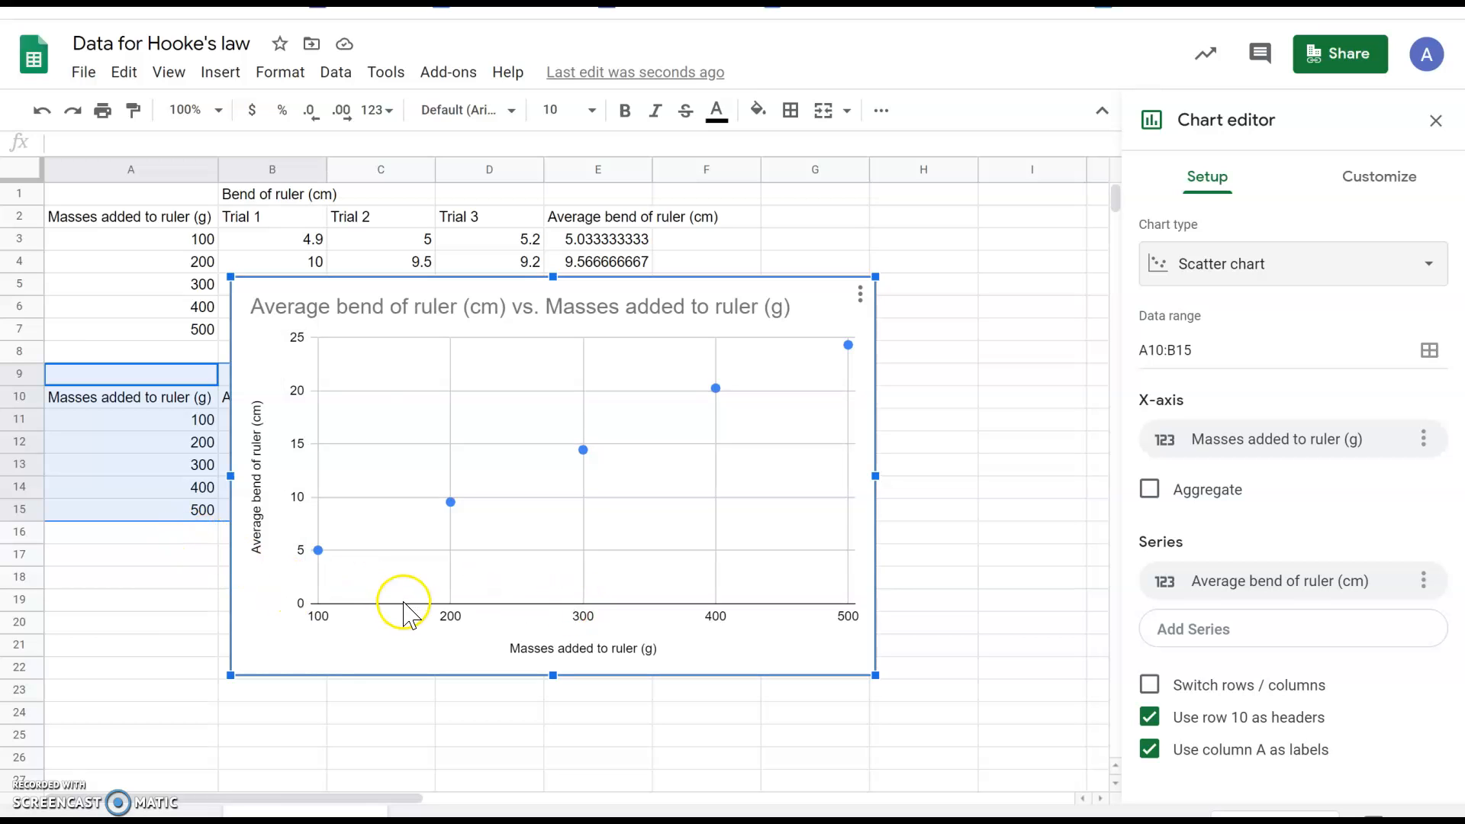
{"action": "left_click", "coordinate": [448, 617]}
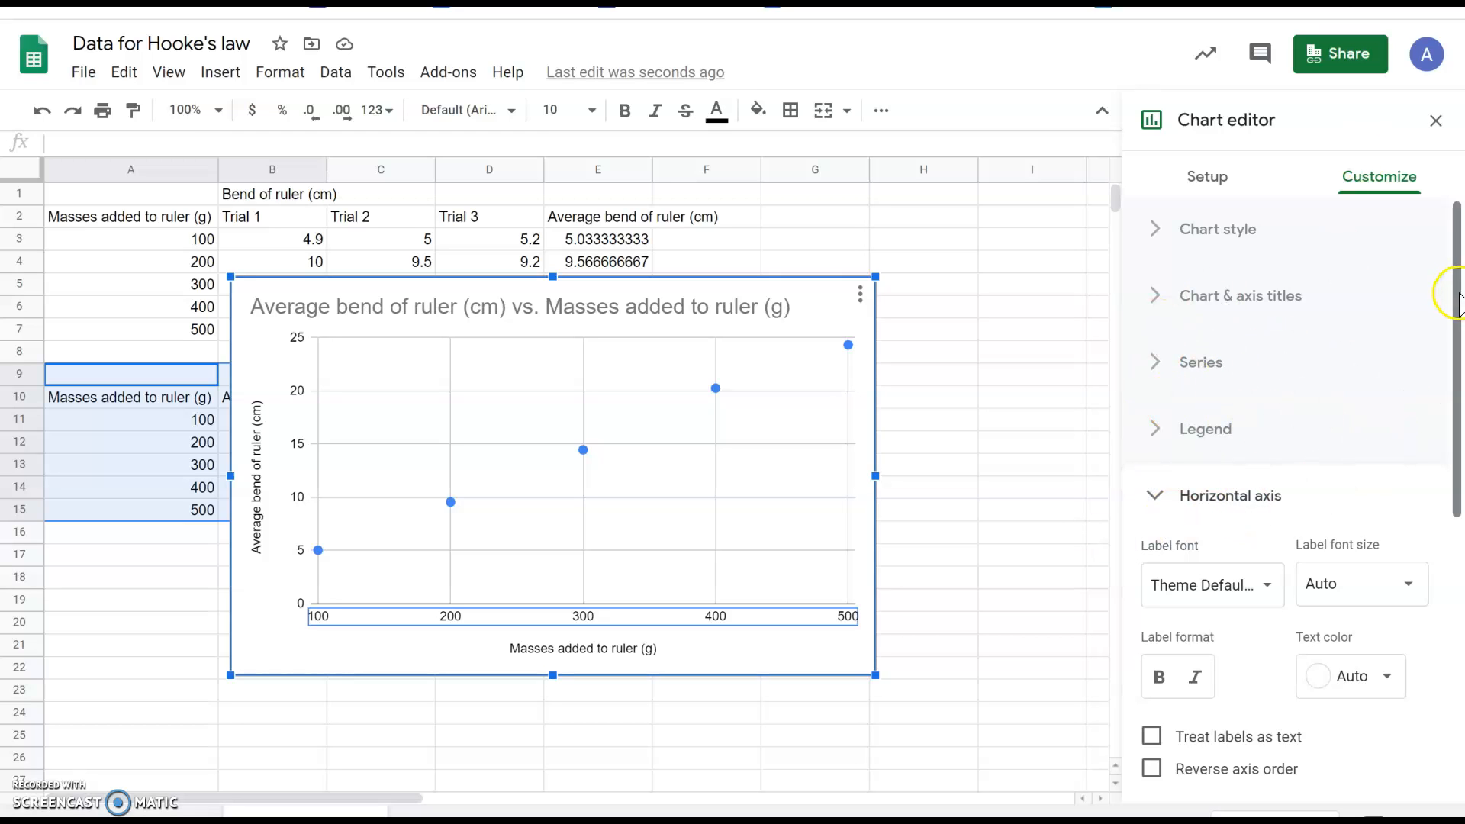
{"action": "left_click_drag", "start_coordinate": [1457, 297], "coordinate": [1457, 558]}
{"action": "left_click", "coordinate": [1241, 362]}
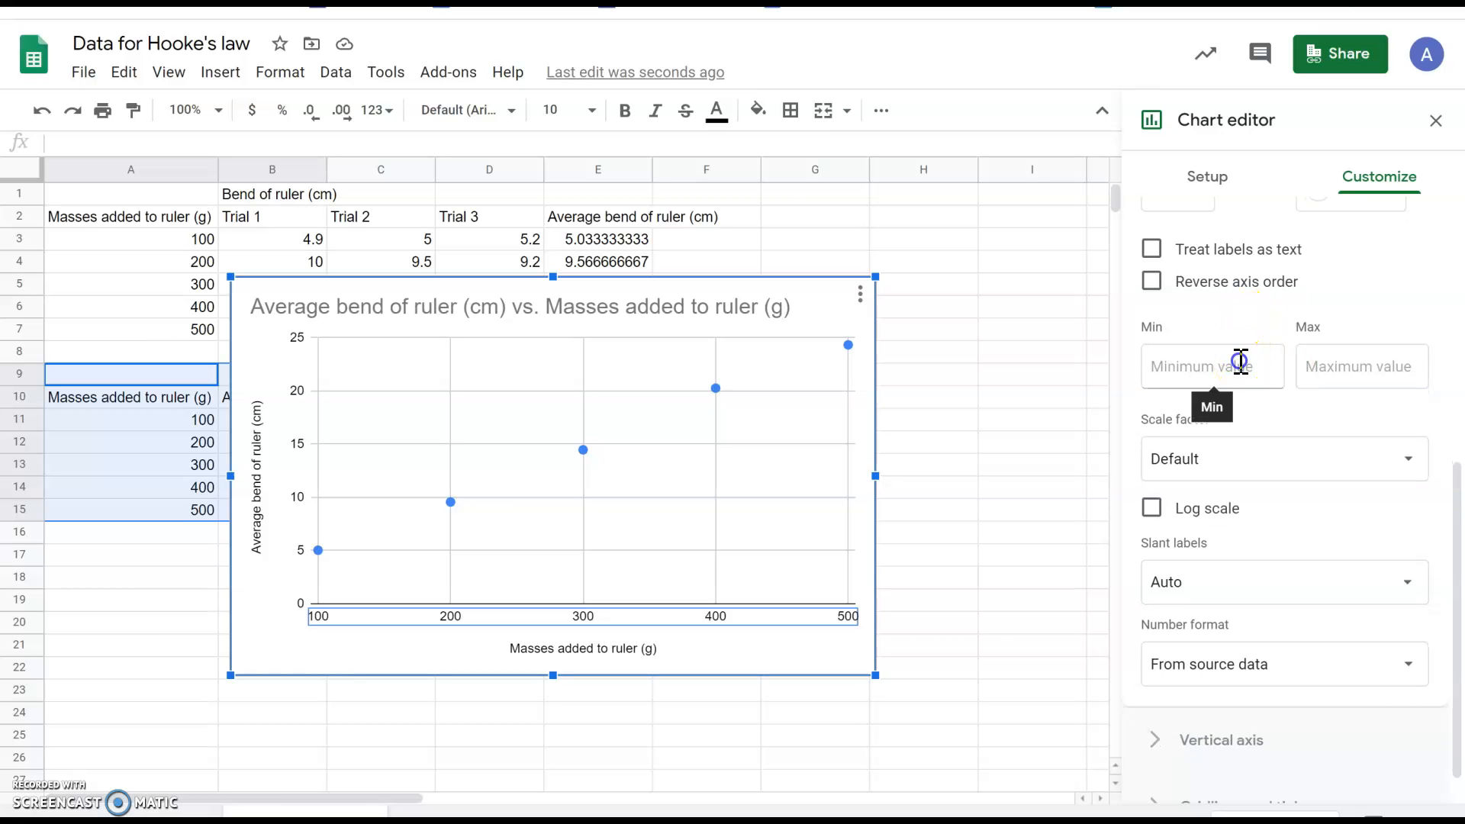
{"action": "type", "text": "0"}
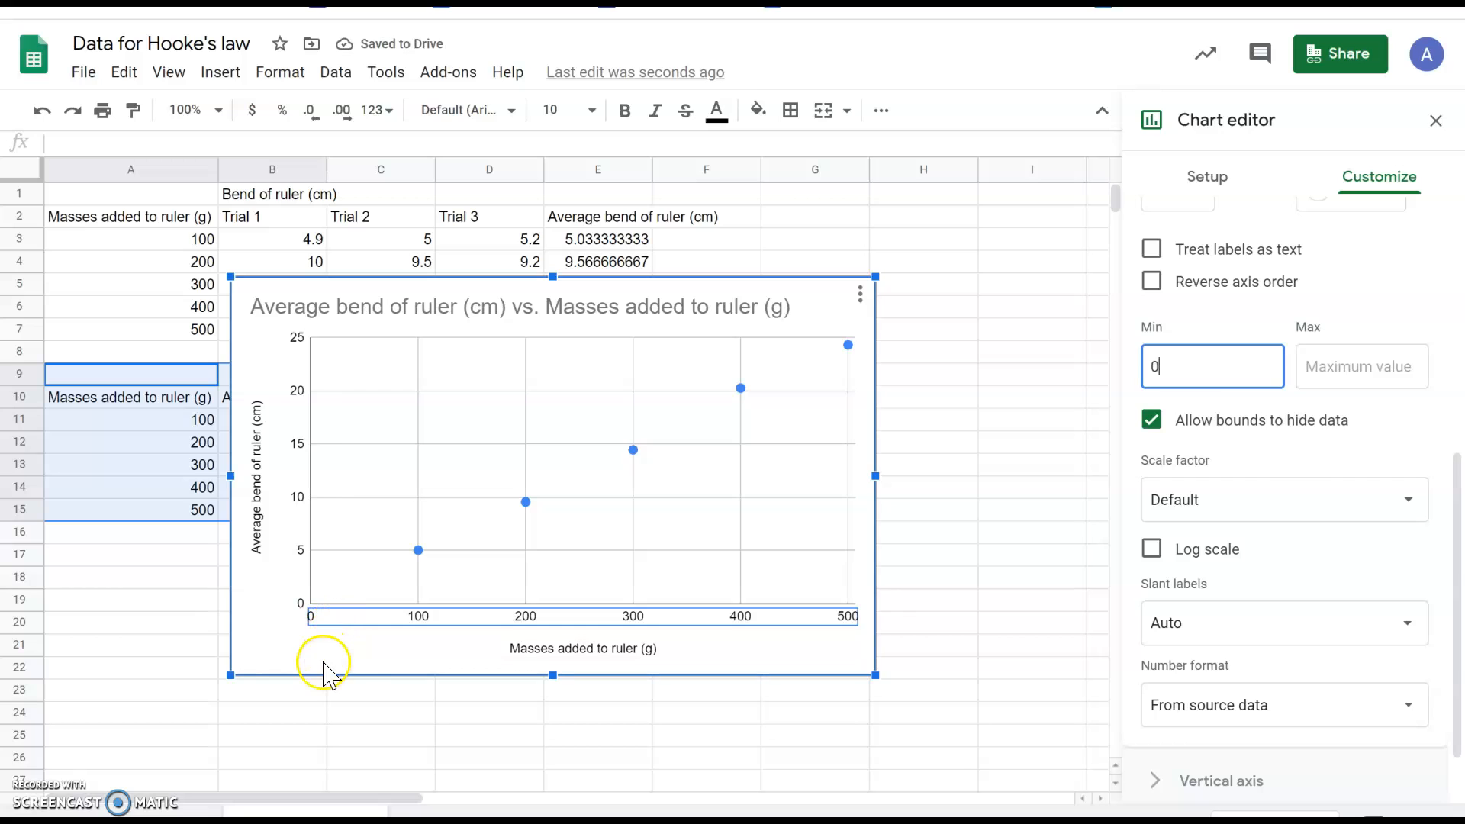
{"action": "left_click", "coordinate": [264, 650]}
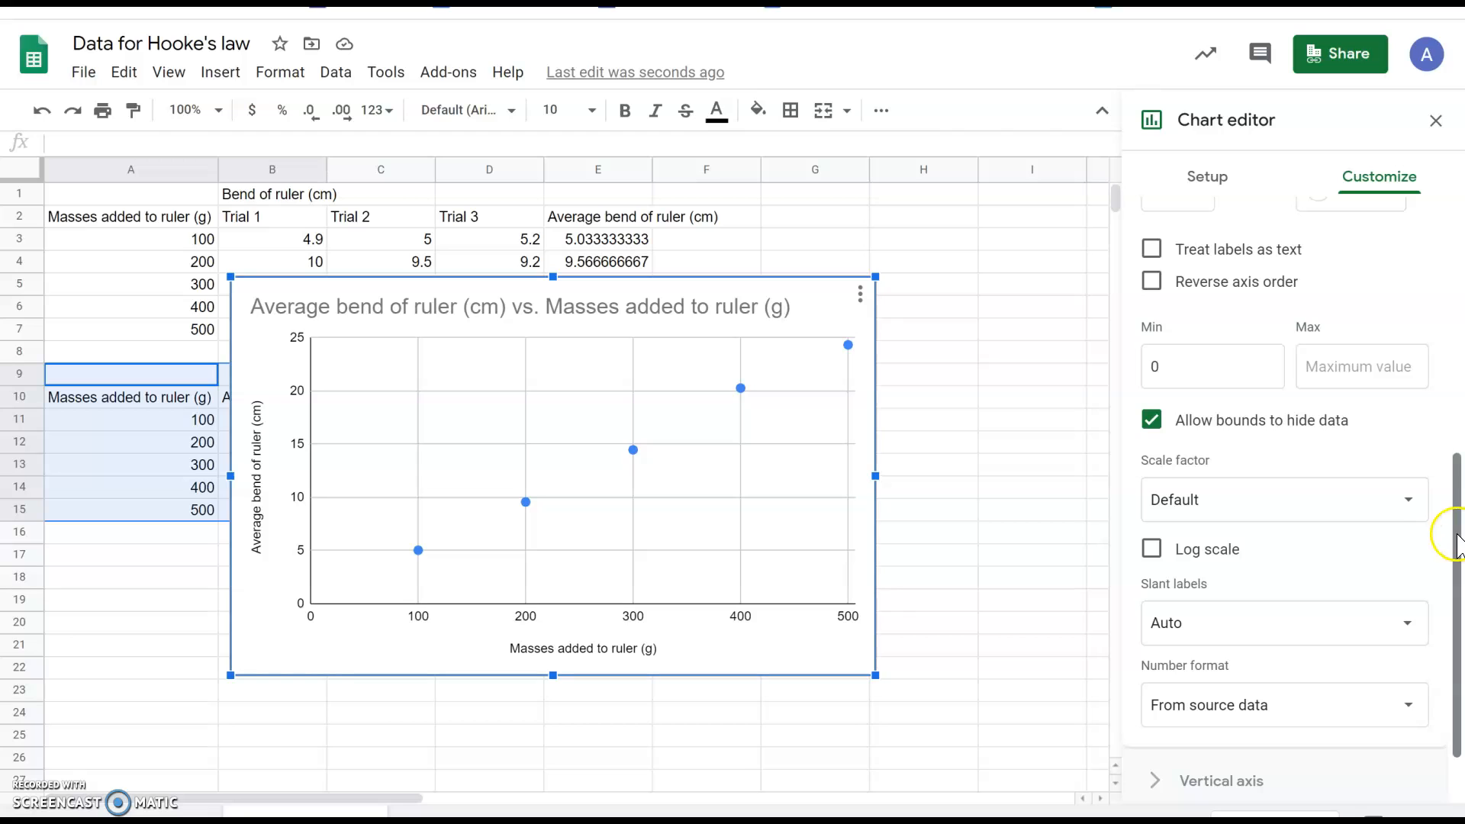
- Add a linear trendline to the average bend series of the scatter chart
{"action": "scroll", "coordinate": [1454, 534], "scroll_direction": "up", "scroll_amount": 5}
{"action": "scroll", "coordinate": [1454, 458], "scroll_direction": "up", "scroll_amount": 3}
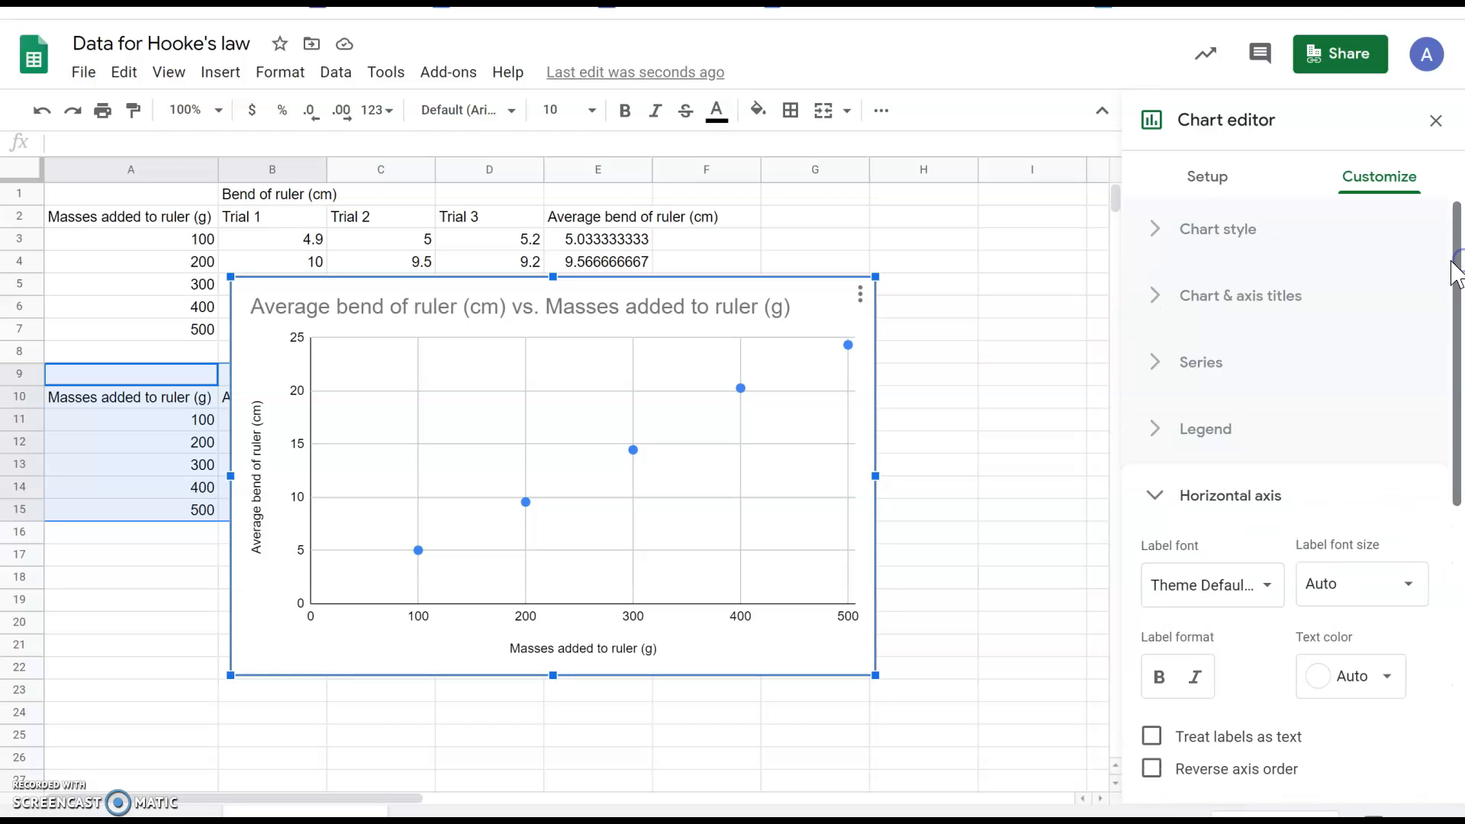
{"action": "left_click", "coordinate": [1266, 356]}
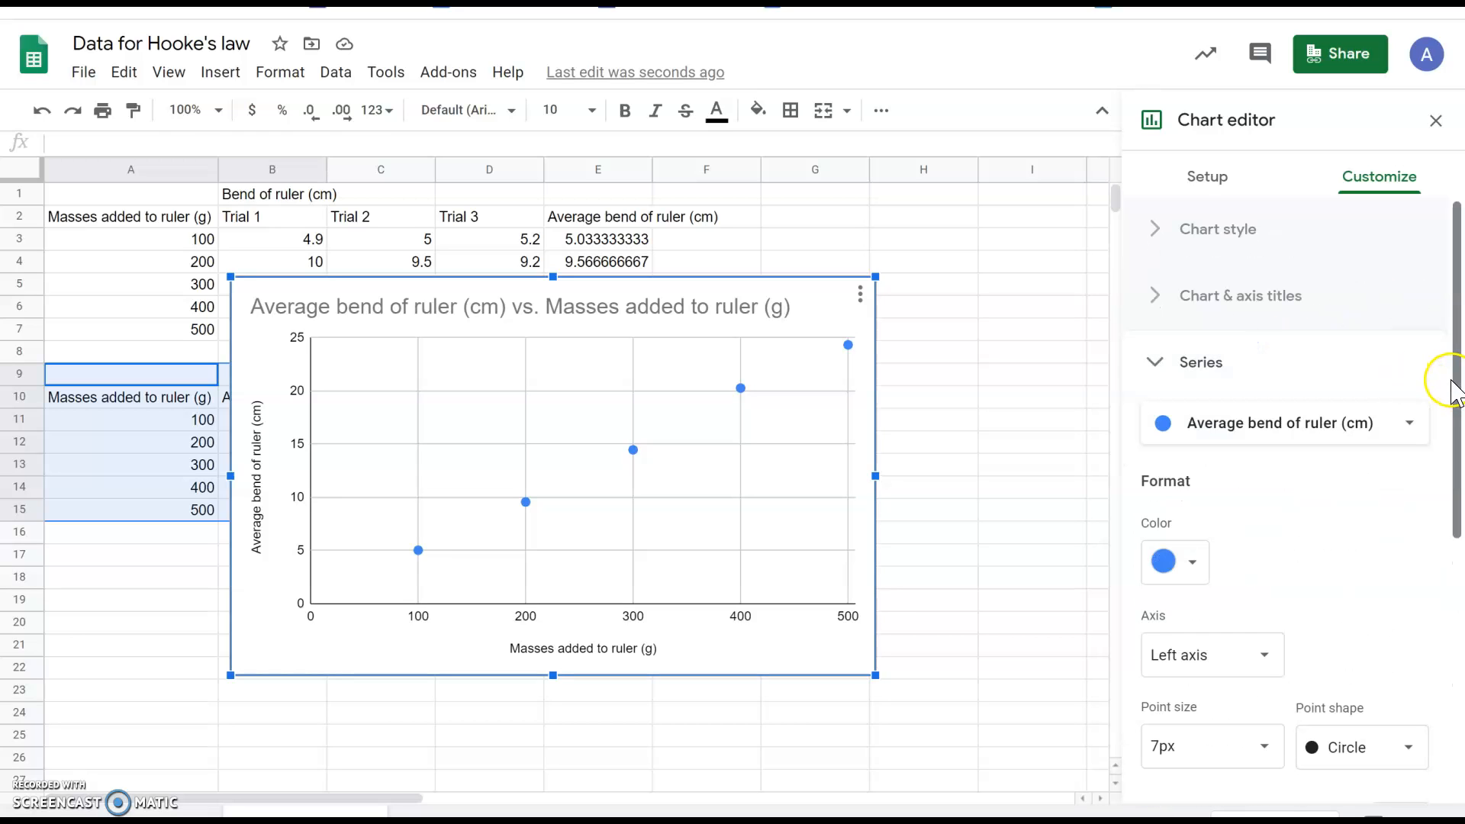
{"action": "scroll", "coordinate": [1455, 435], "scroll_direction": "down", "scroll_amount": 1}
{"action": "left_click_drag", "start_coordinate": [1455, 432], "coordinate": [1455, 637]}
{"action": "left_click", "coordinate": [1151, 534]}
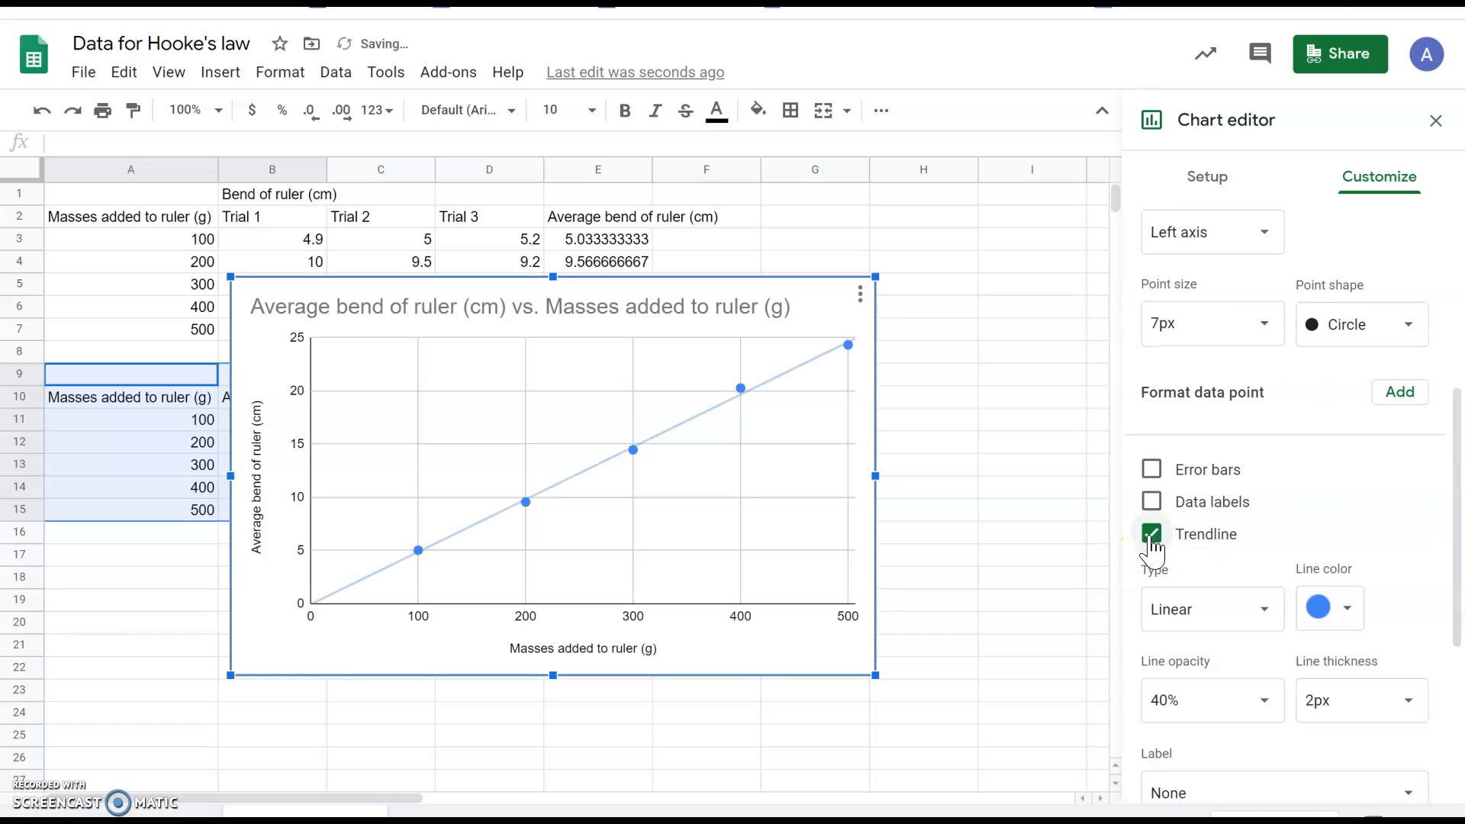
- Label the trendline with its equation
{"action": "scroll", "coordinate": [1416, 598], "scroll_direction": "down", "scroll_amount": 2}
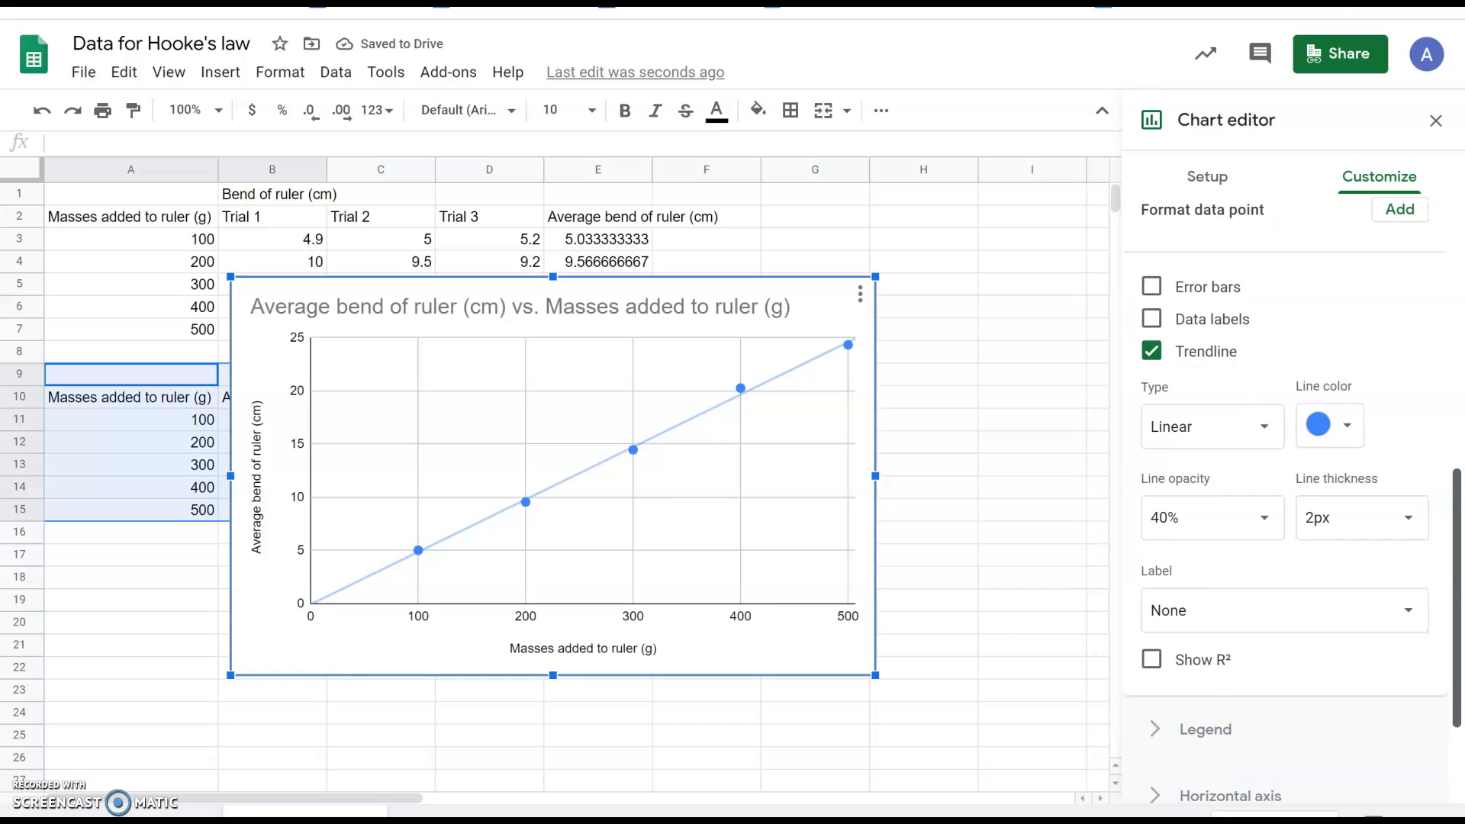
{"action": "left_click", "coordinate": [1320, 615]}
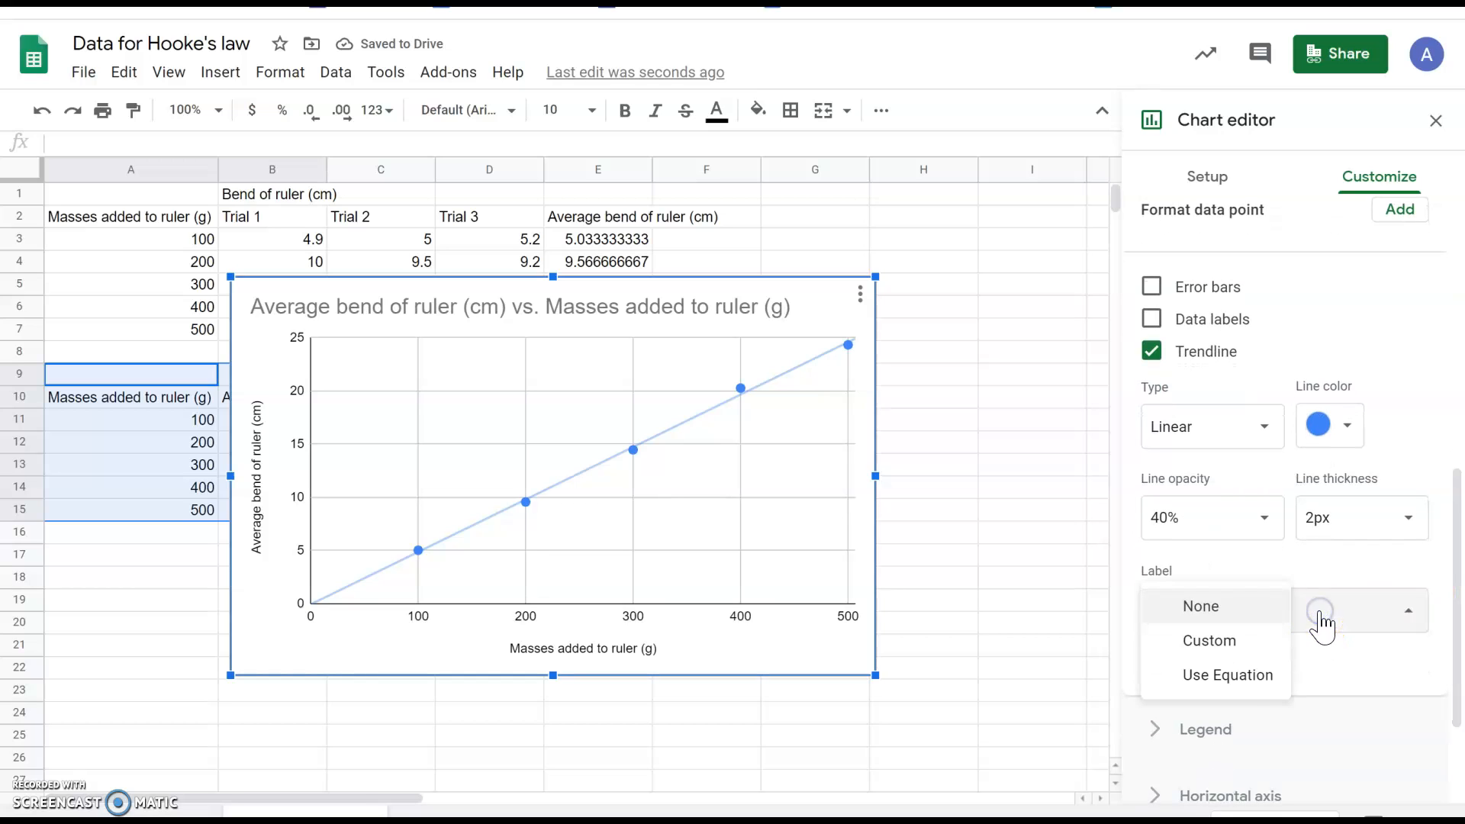
{"action": "left_click", "coordinate": [1249, 677]}
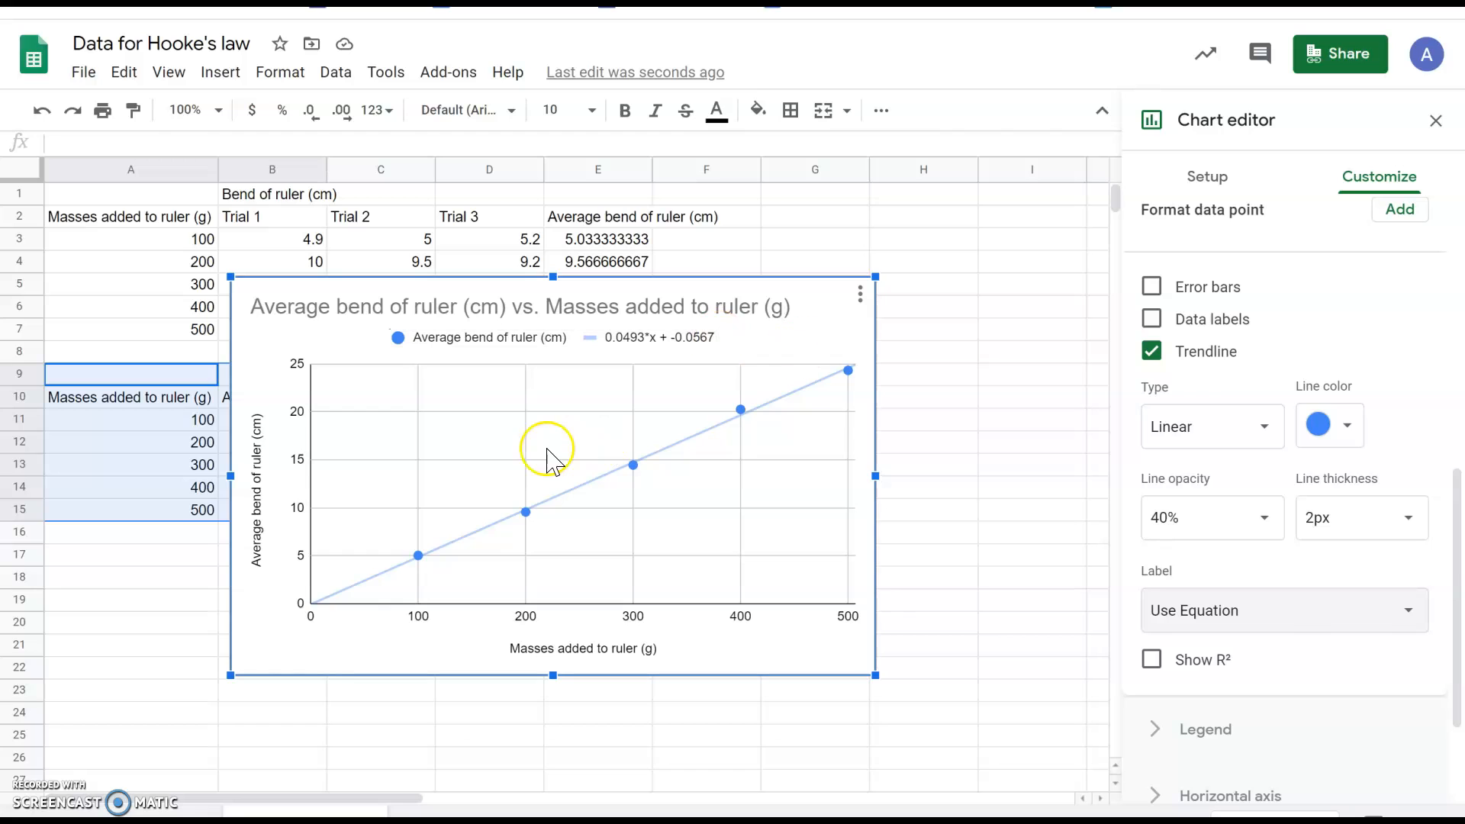
- Set the minimum of the chart's vertical axis to -1 and leave the chart editor
{"action": "left_click", "coordinate": [293, 584]}
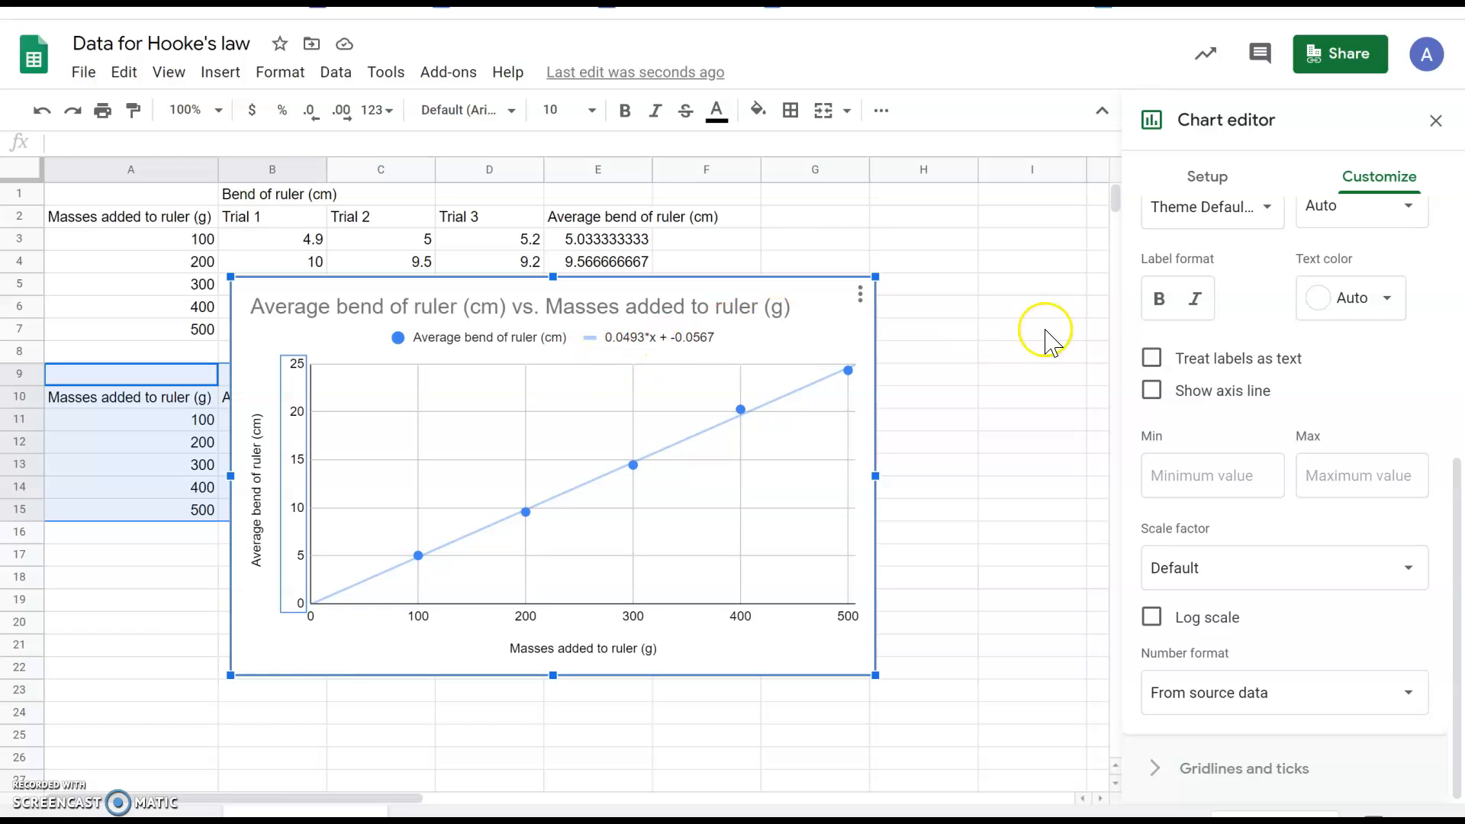
{"action": "left_click", "coordinate": [1205, 477]}
{"action": "type", "text": "0"}
{"action": "key", "text": "BackSpace"}
{"action": "type", "text": "-1"}
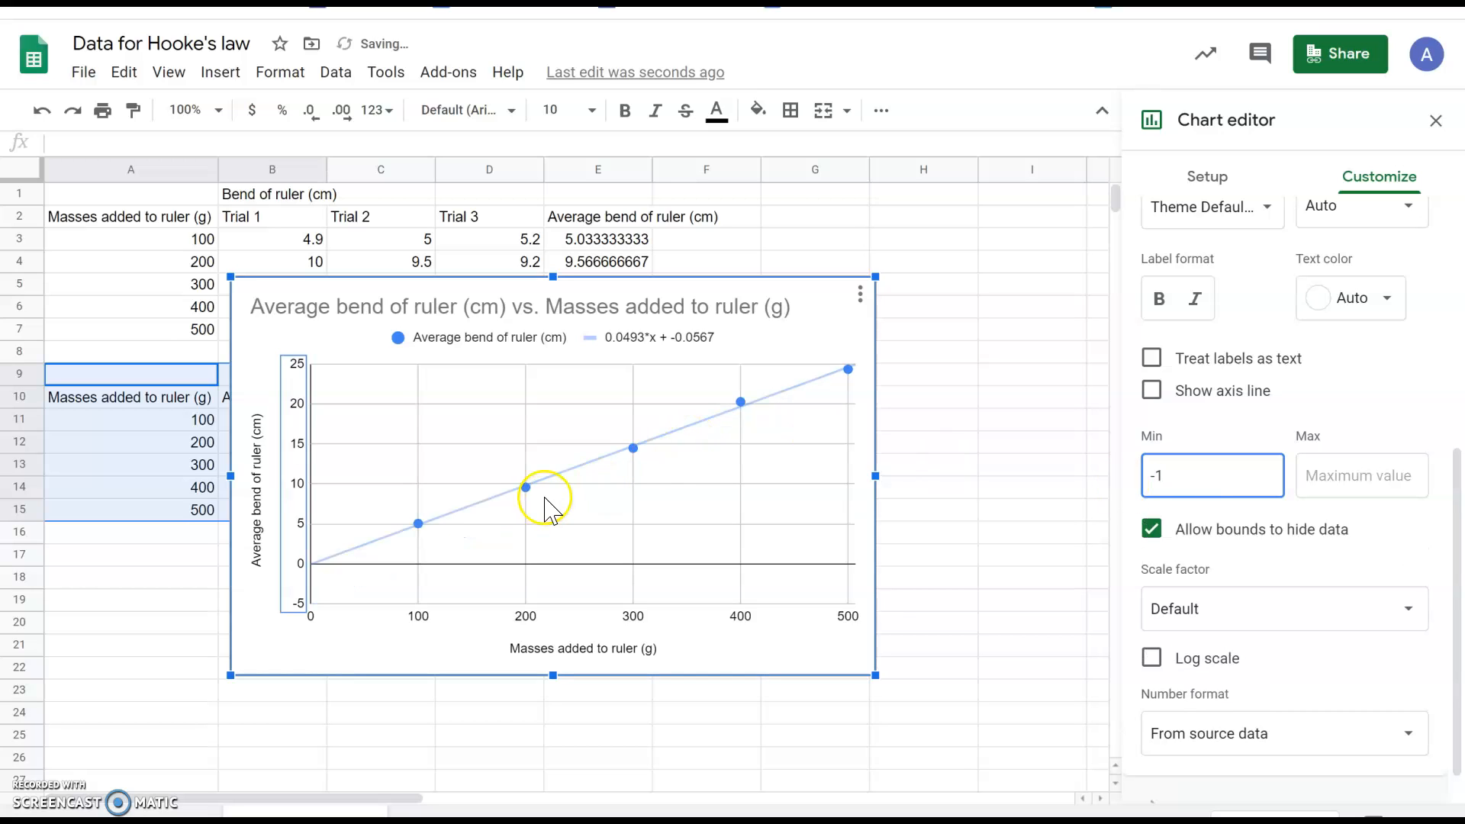
{"action": "left_click", "coordinate": [940, 494]}
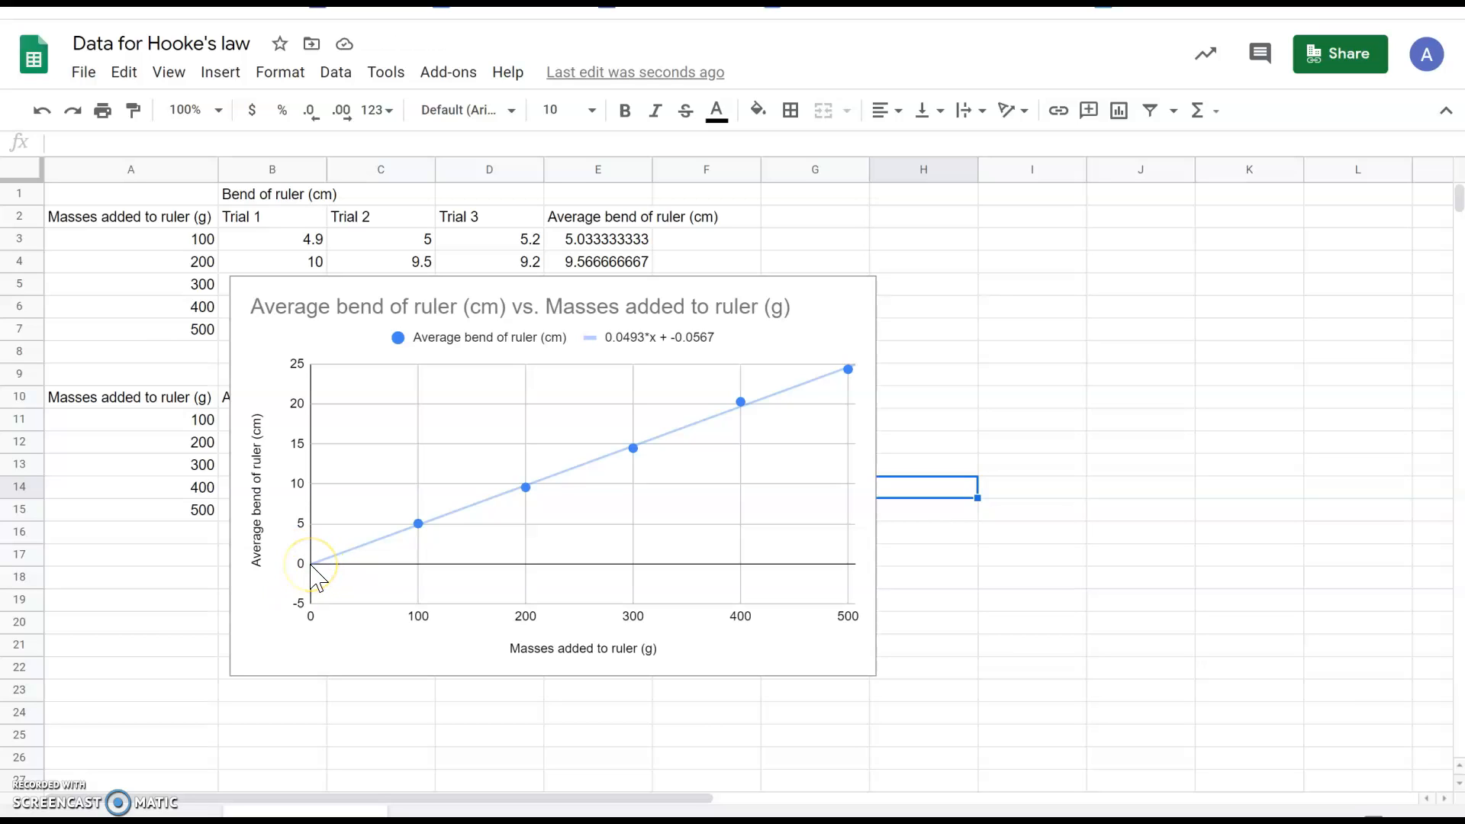
{"action": "left_click", "coordinate": [655, 349]}
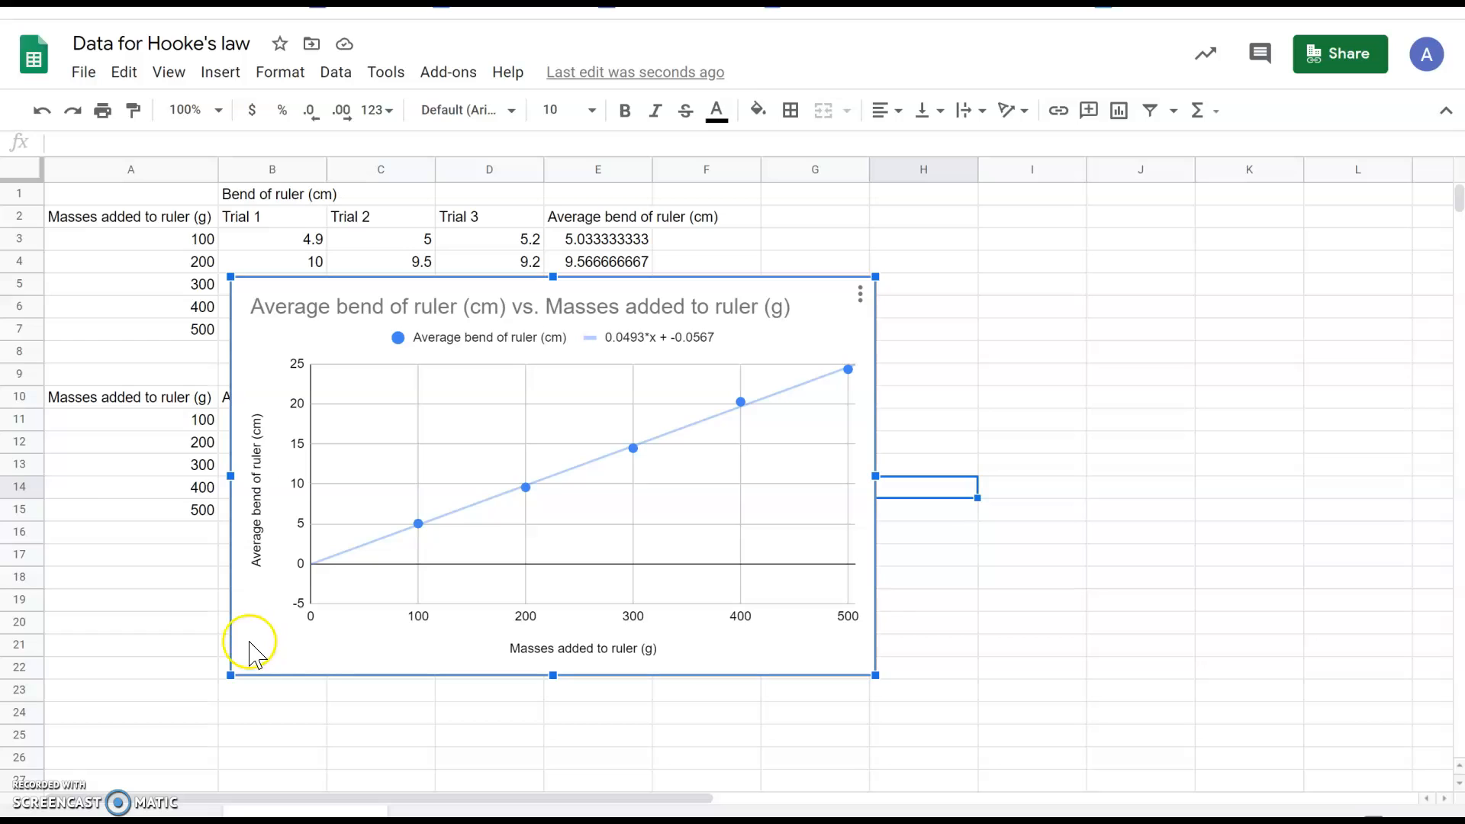
{"action": "left_click", "coordinate": [939, 624]}
{"action": "left_click", "coordinate": [844, 659]}
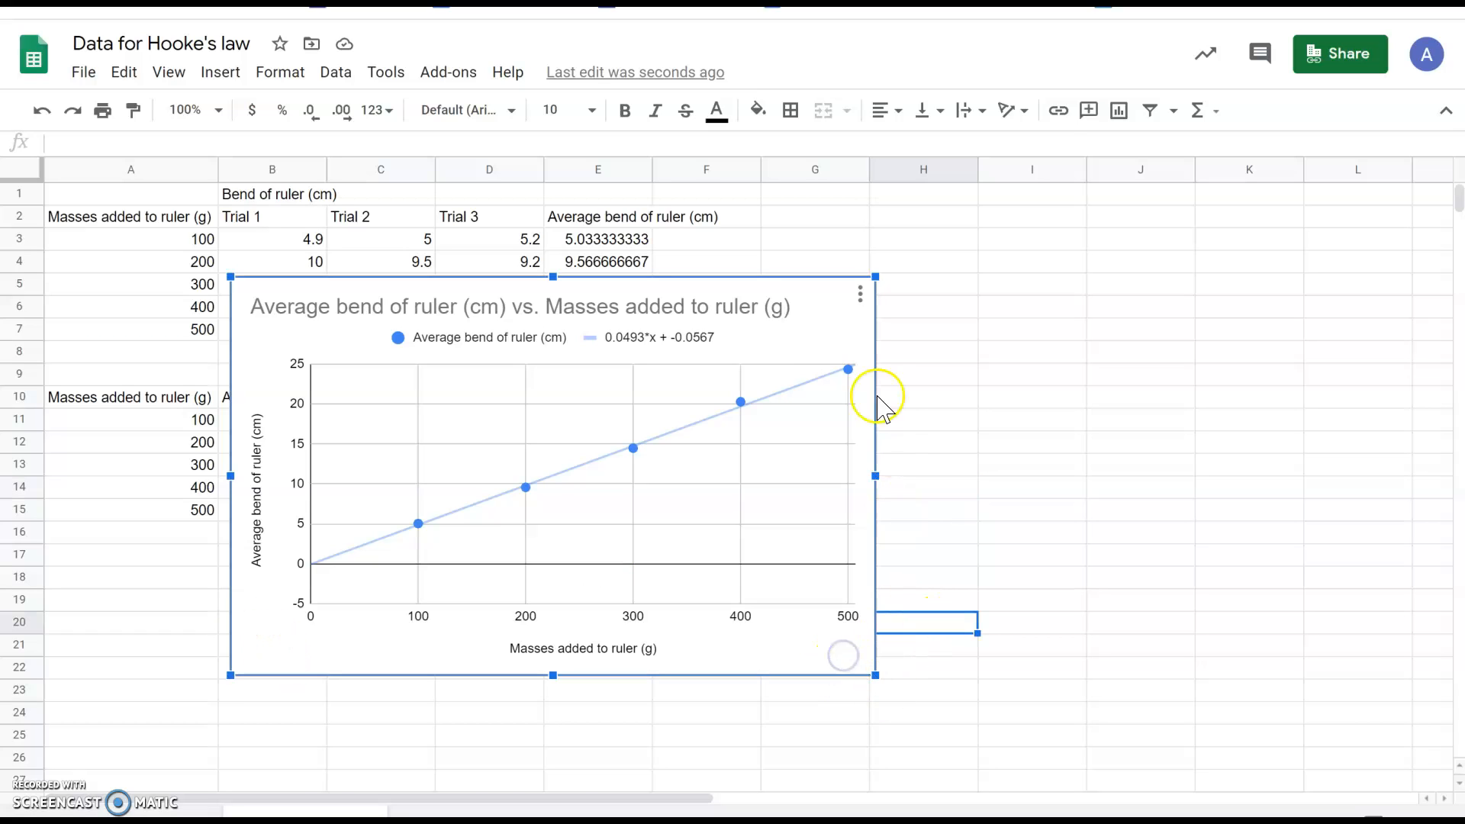
{"action": "right_click", "coordinate": [787, 643]}
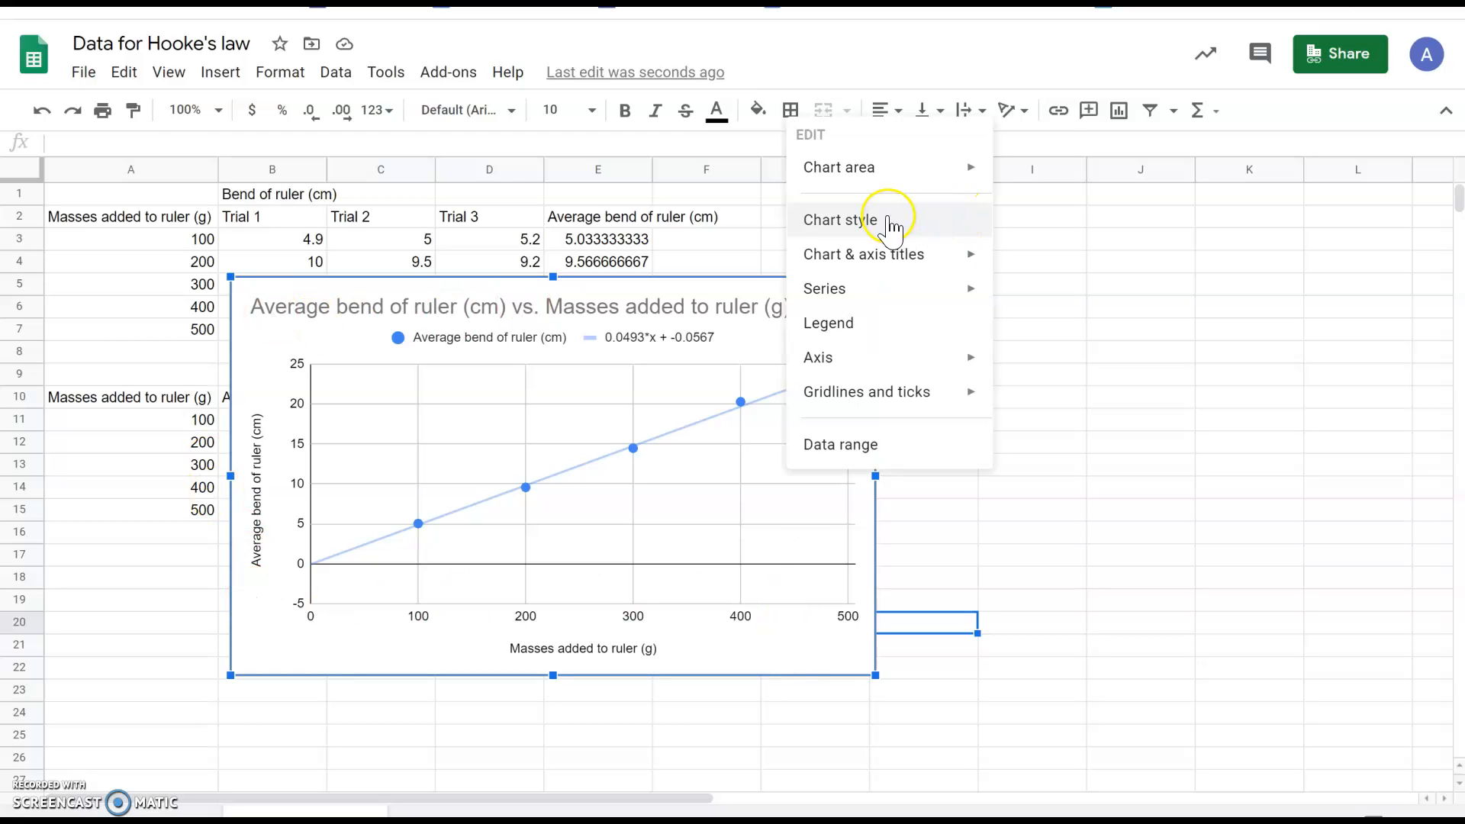
{"action": "mouse_move", "coordinate": [883, 171]}
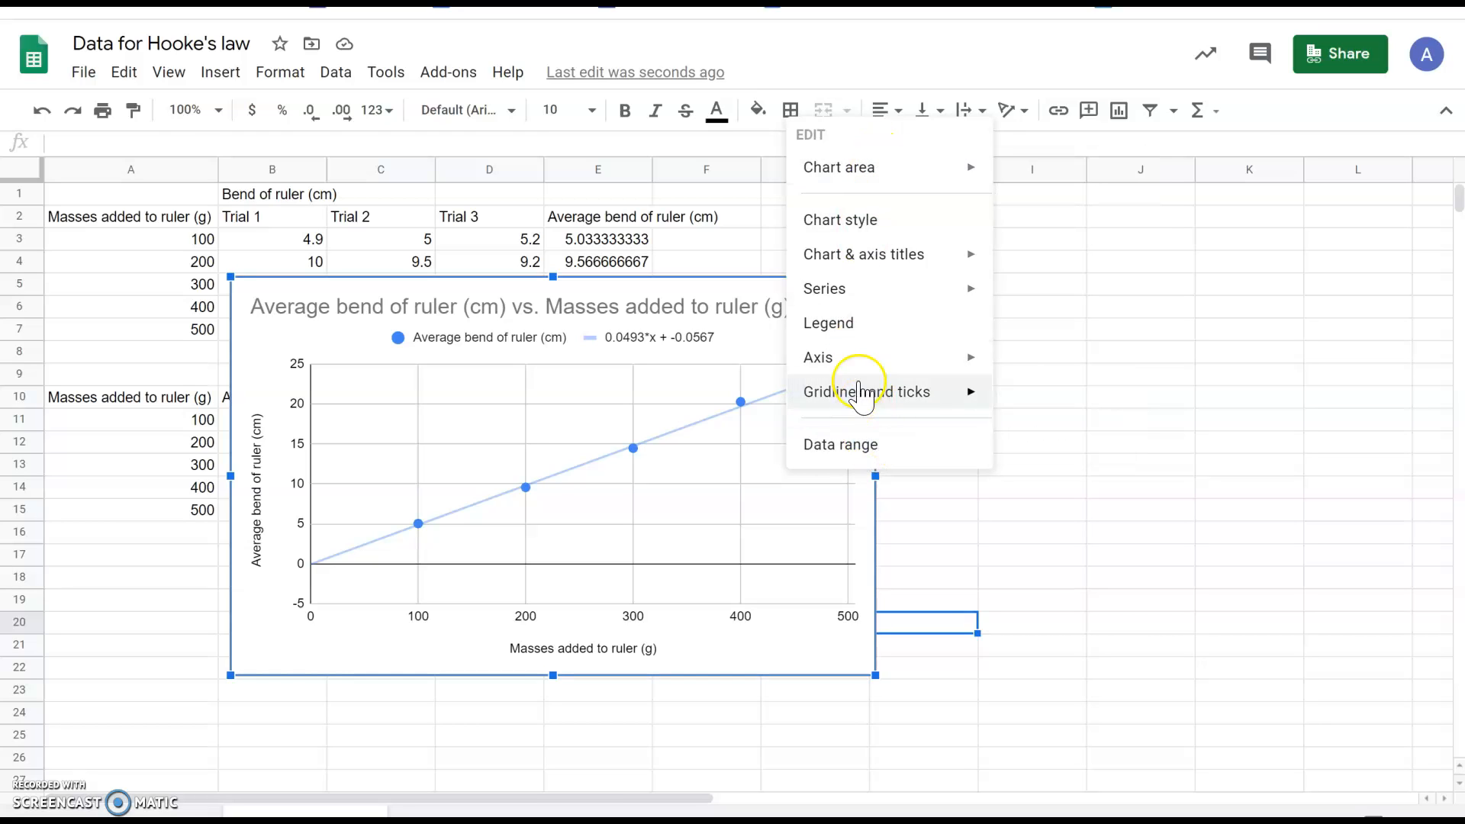
{"action": "left_click", "coordinate": [843, 651]}
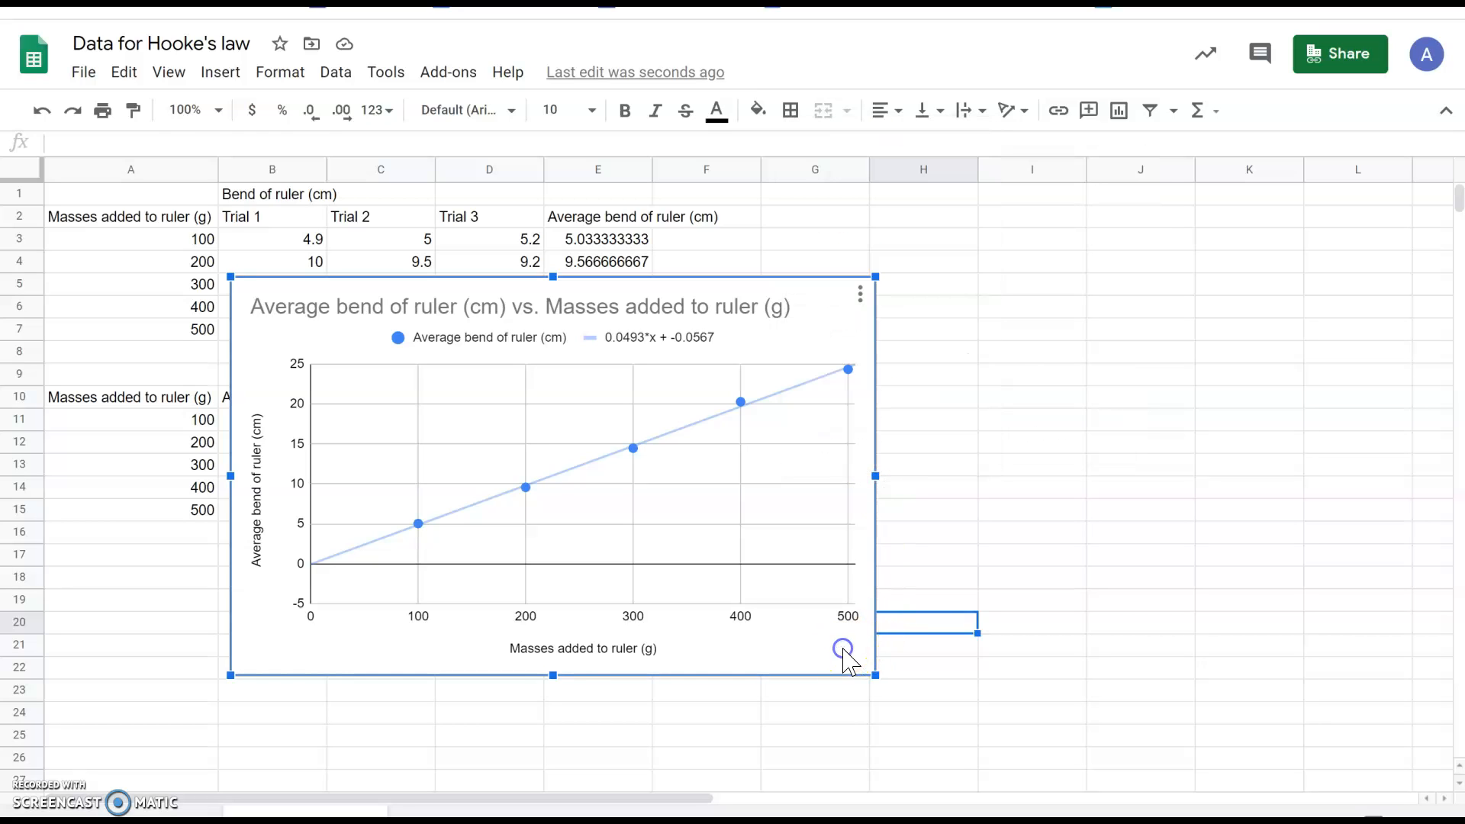